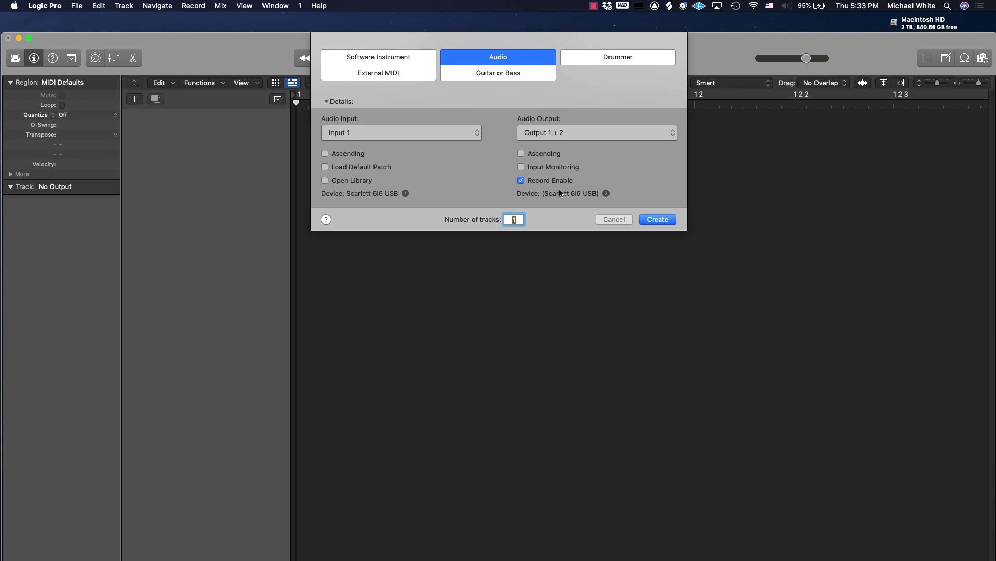
- Create an audio track and drag the 'Rique - Mr I Don't Play MASTER 2' mp3 onto it at bar 1
click(658, 219)
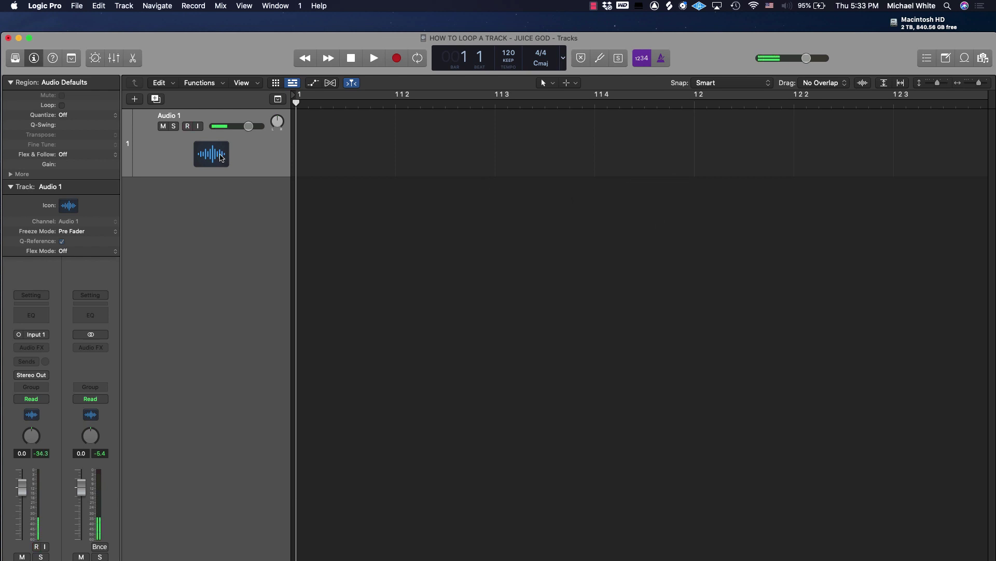
click(42, 335)
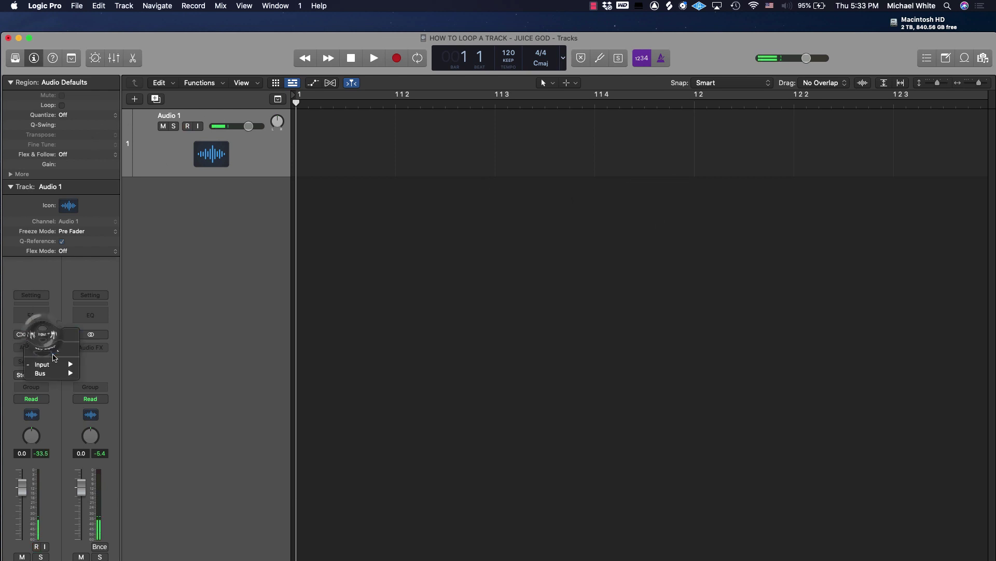
click(45, 349)
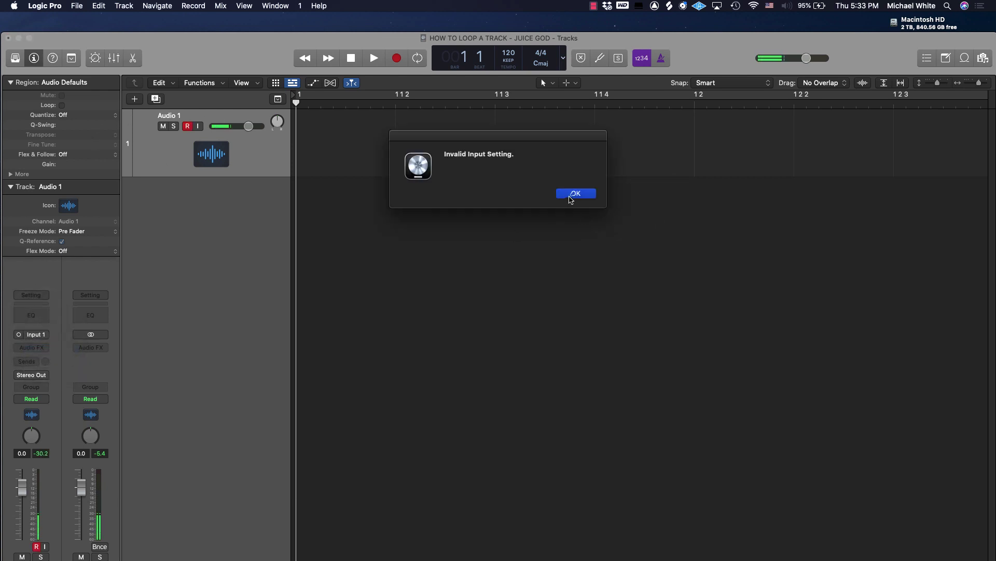
click(573, 195)
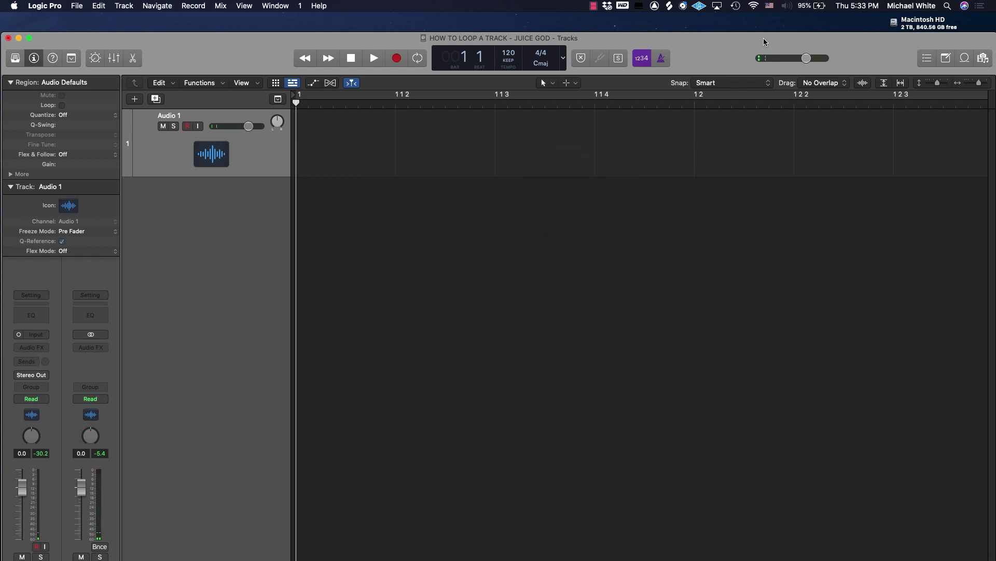
drag(725, 38, 631, 77)
drag(916, 283, 296, 134)
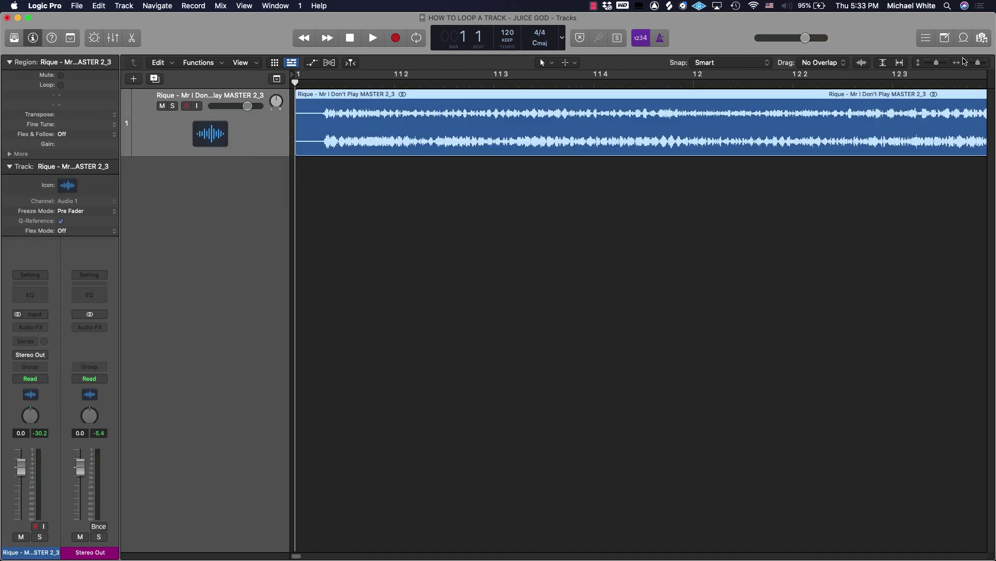
click(977, 64)
click(977, 64)
click(977, 64)
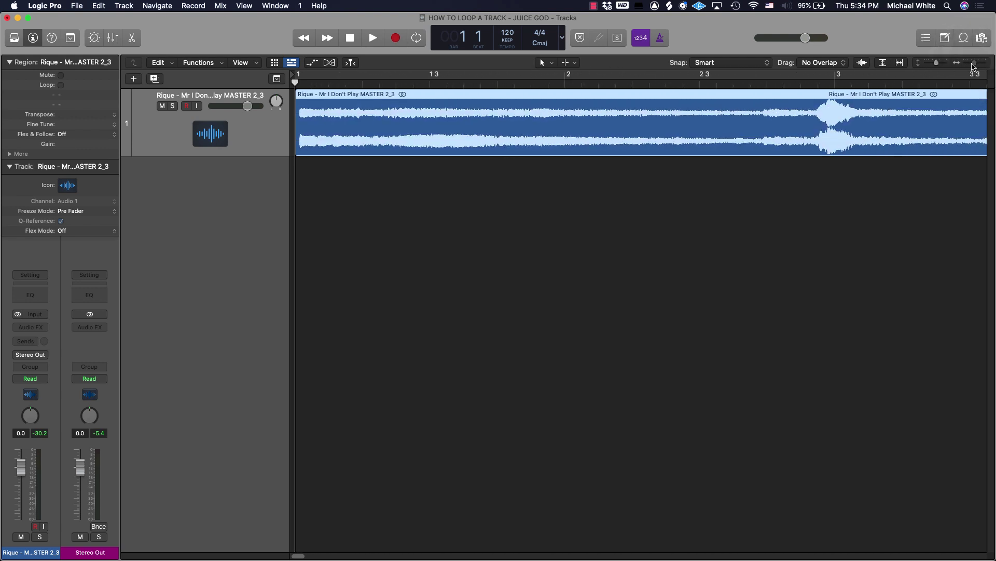
key(space)
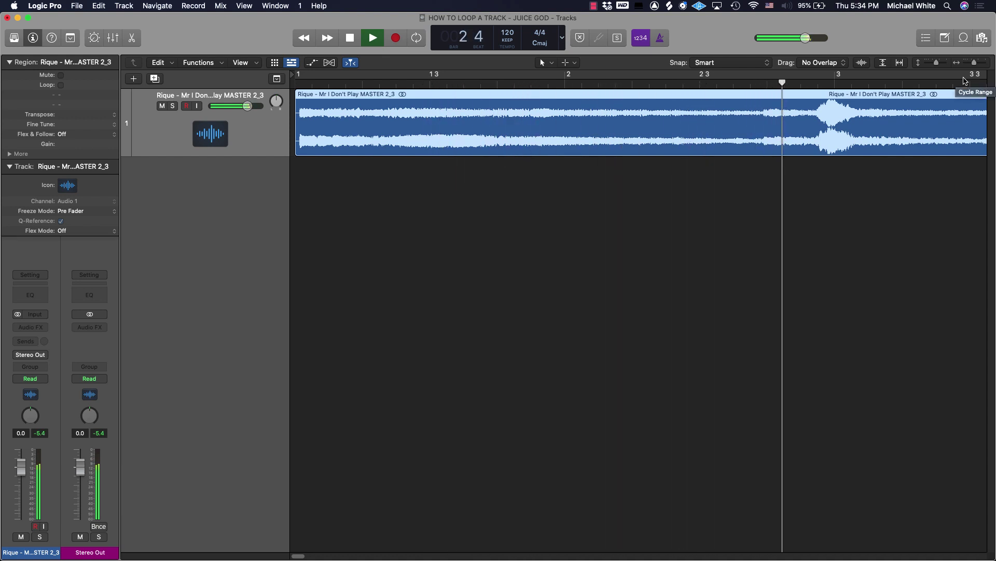
click(972, 65)
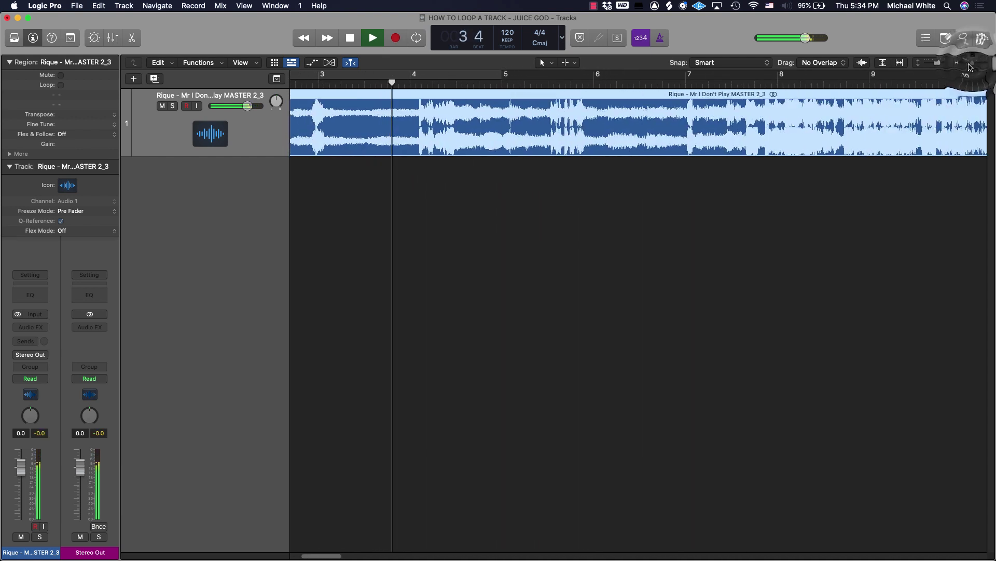
drag(972, 64, 966, 67)
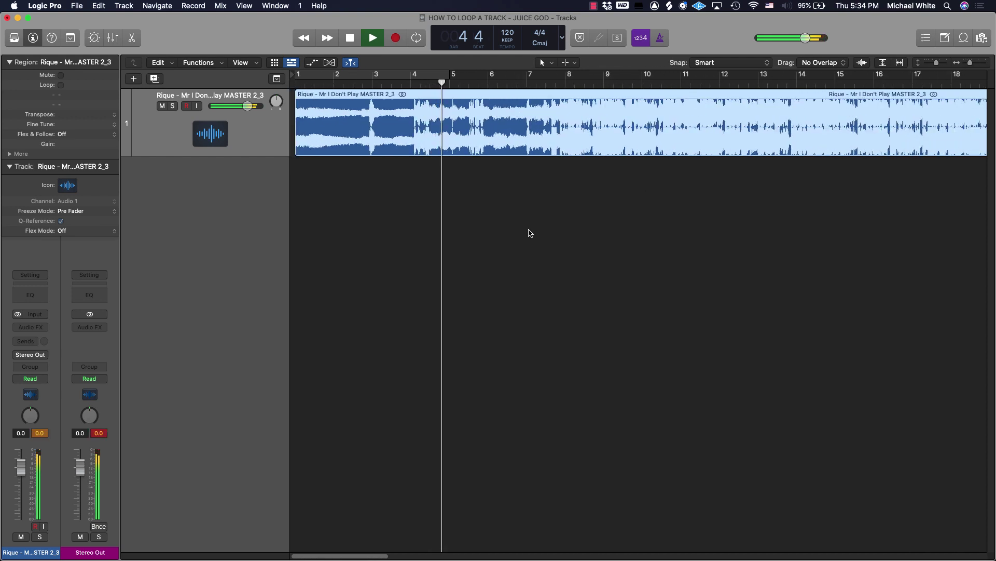
key(space)
key(Return)
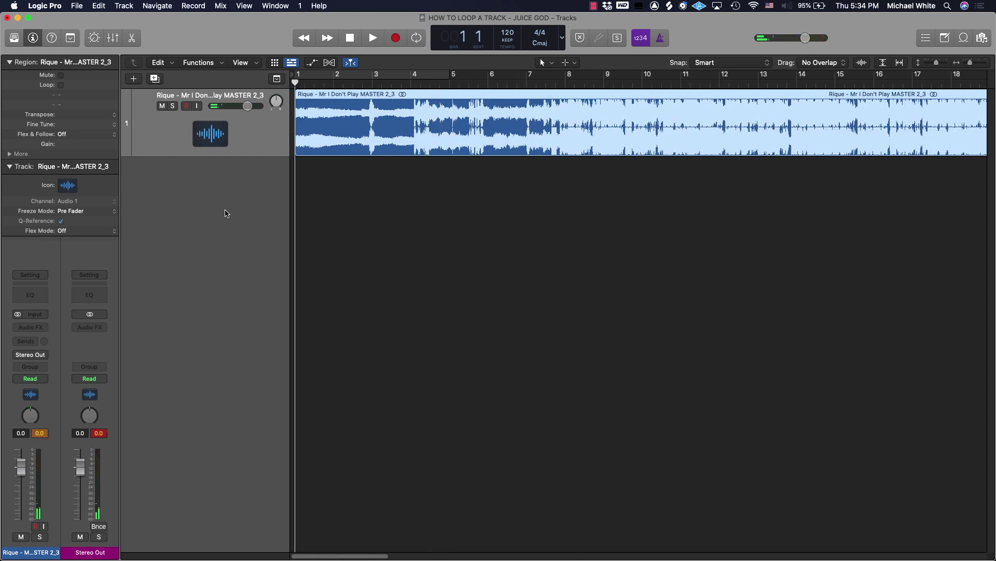
click(326, 227)
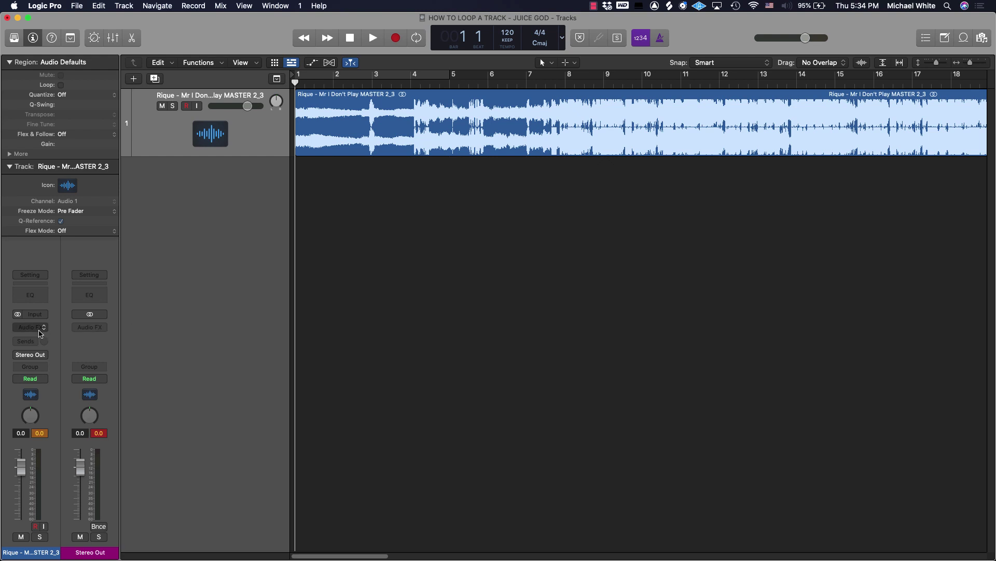
- Insert the Metering > BPM Counter > Stereo plug-in in the track's Audio FX slot
click(43, 331)
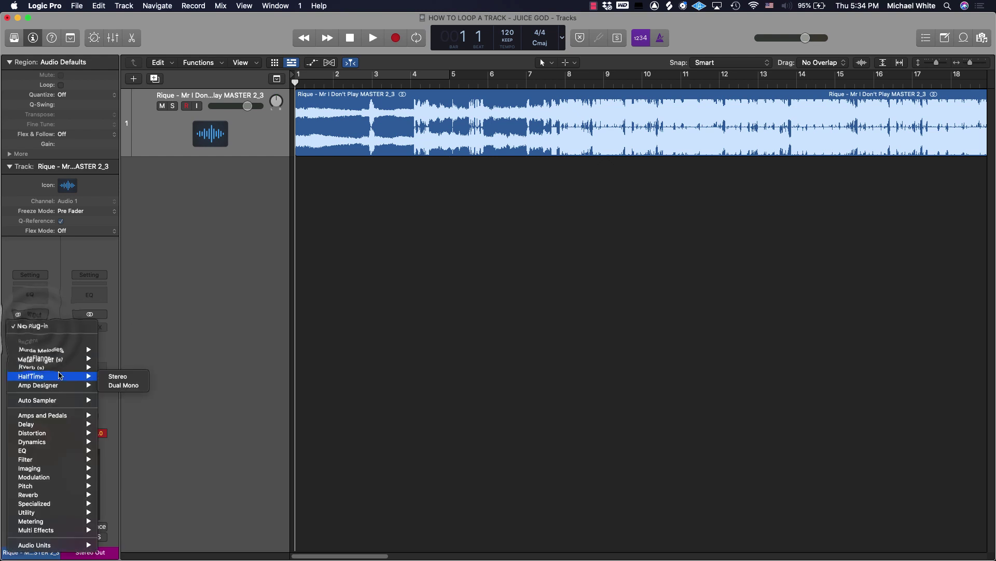
mouse_move(52, 469)
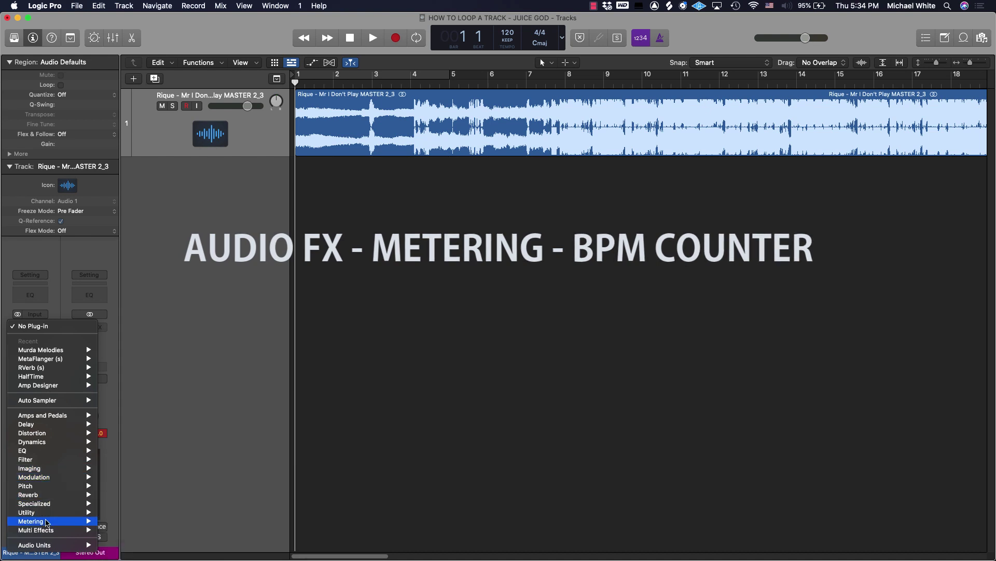
mouse_move(52, 521)
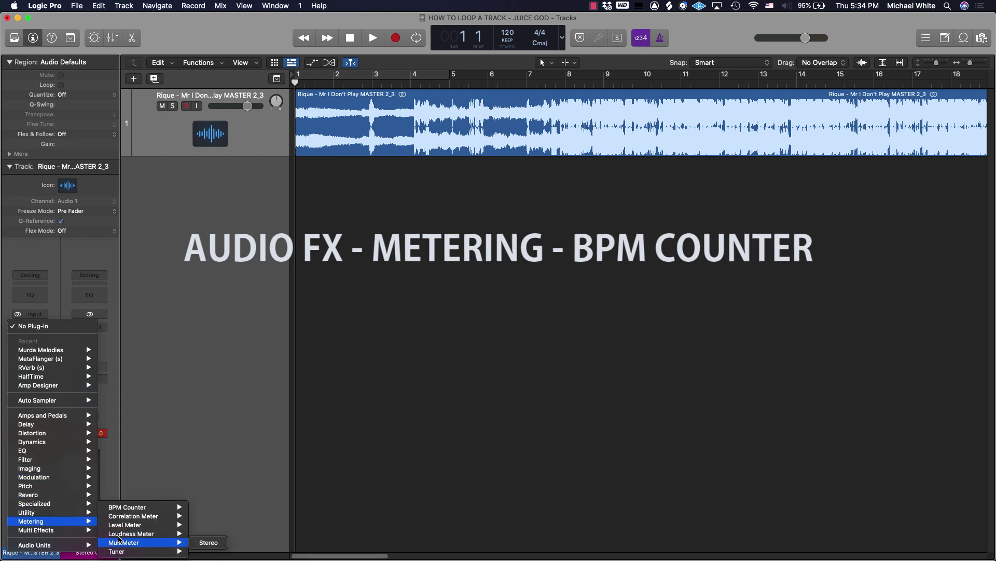
mouse_move(177, 507)
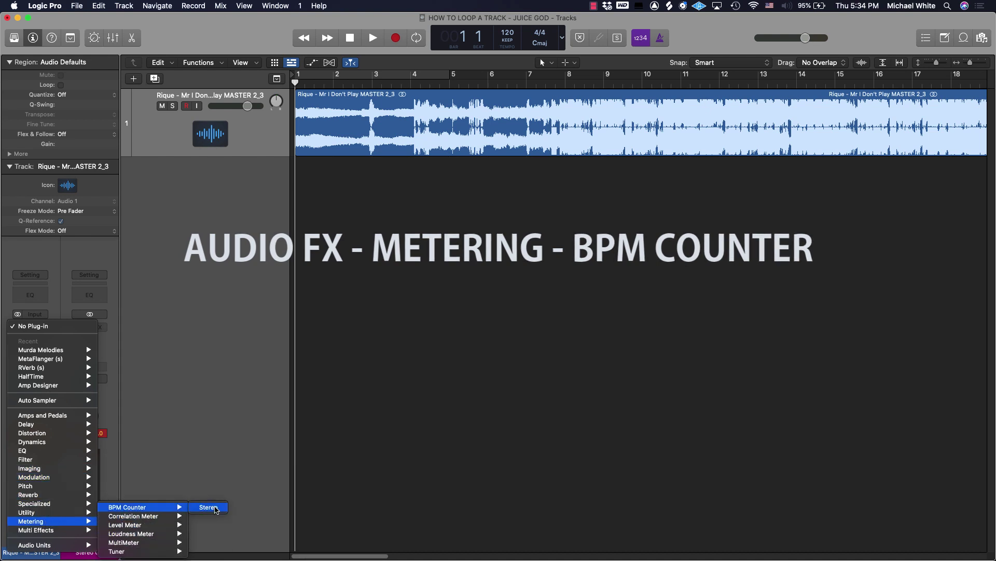
click(212, 507)
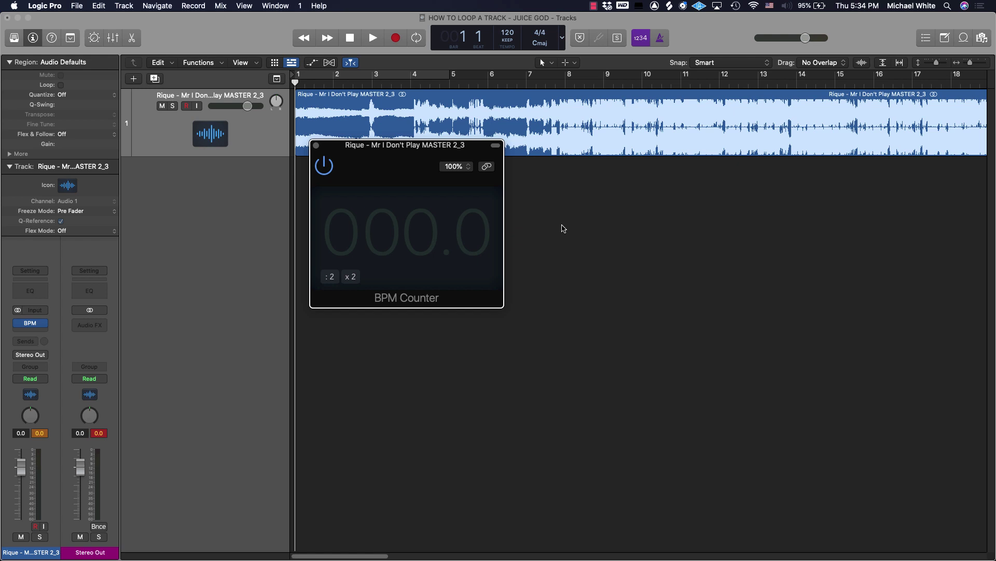
- Play the song until the BPM Counter reads 70.0, then change the project tempo from 120 to 70
key(space)
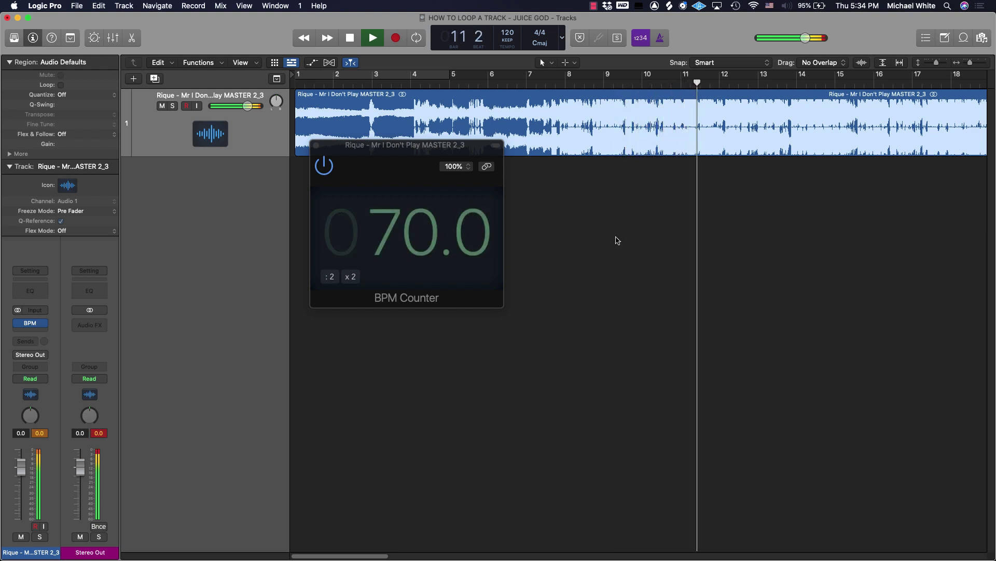
key(space)
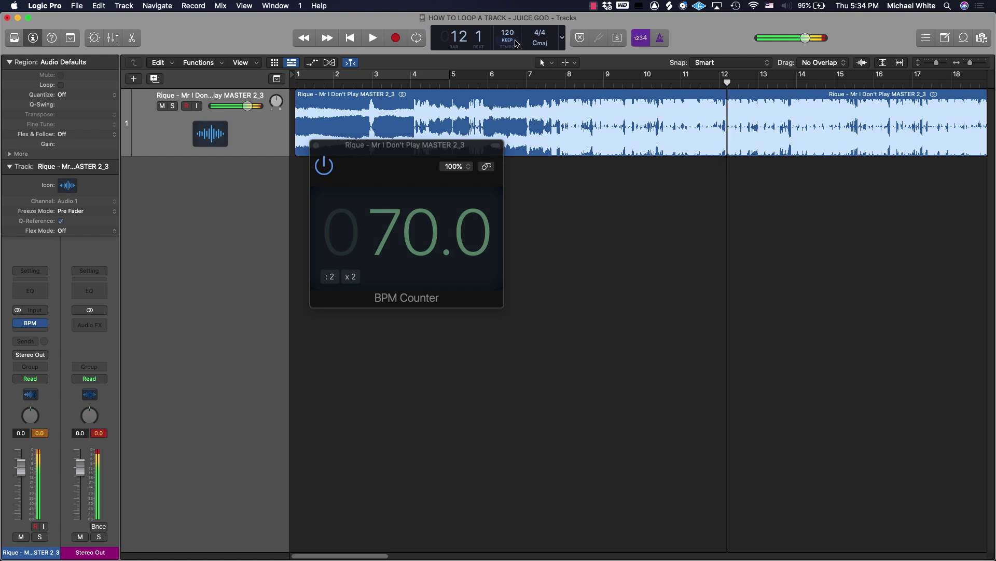
drag(512, 32, 513, 66)
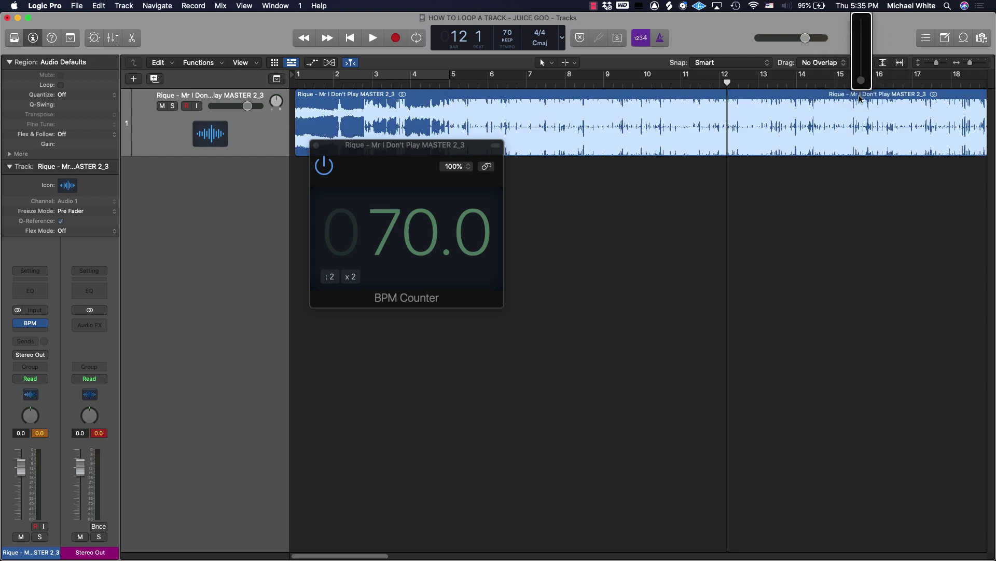
- Place the playhead at bar 5, move the BPM Counter aside, and zoom in with a taller track
click(449, 79)
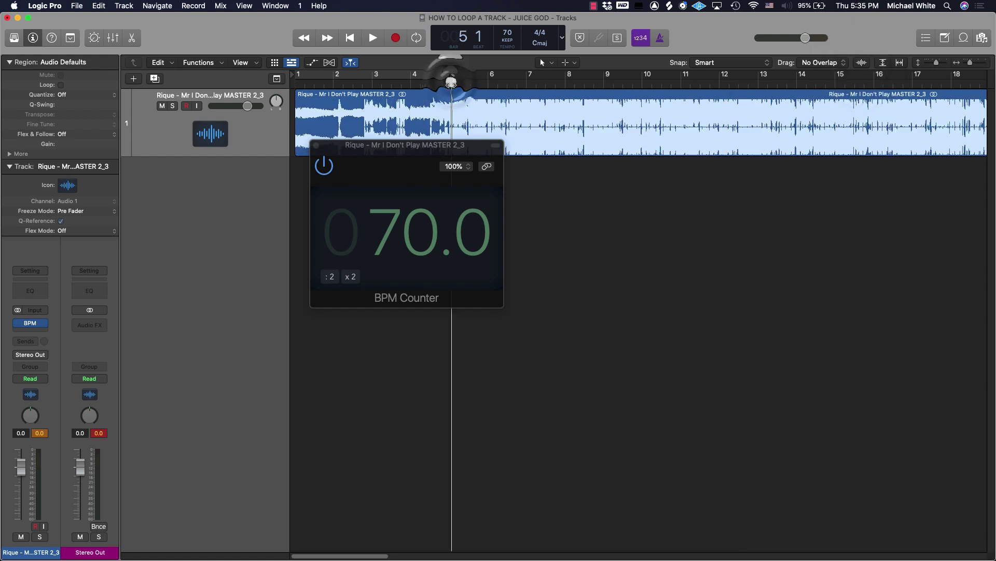
drag(448, 150, 340, 183)
key(super+Right)
key(super+Right)
key(super+Right)
key(super+Down)
key(super+Down)
key(super+Down)
key(super+Right)
key(super+Right)
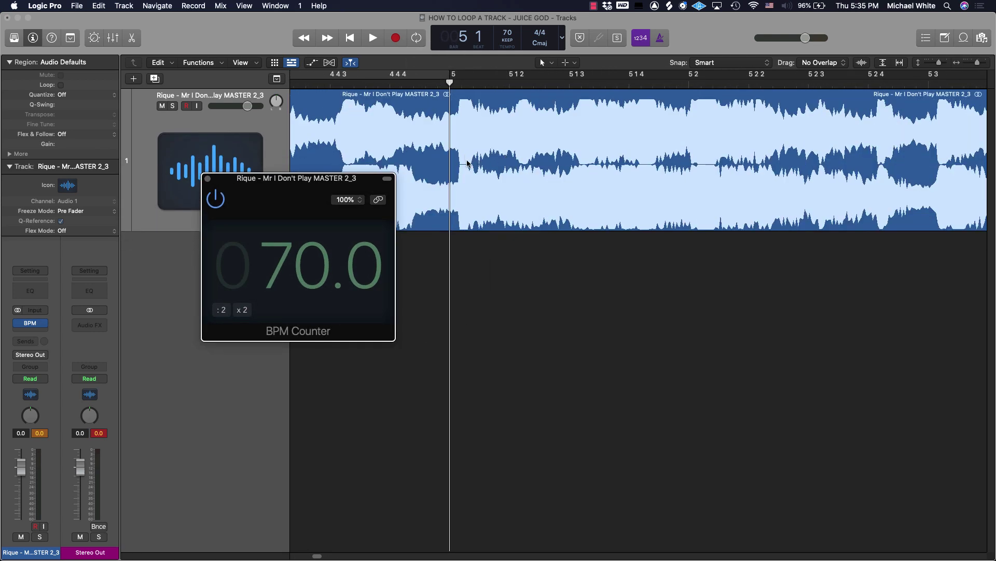
key(super+Right)
key(super+Down)
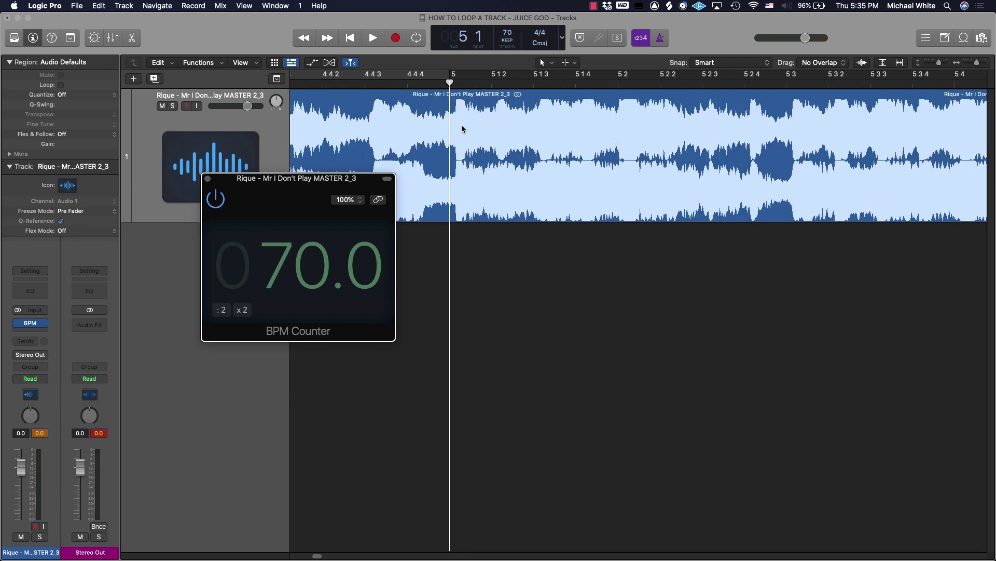
key(super+Right)
key(super+Left)
key(super+Up)
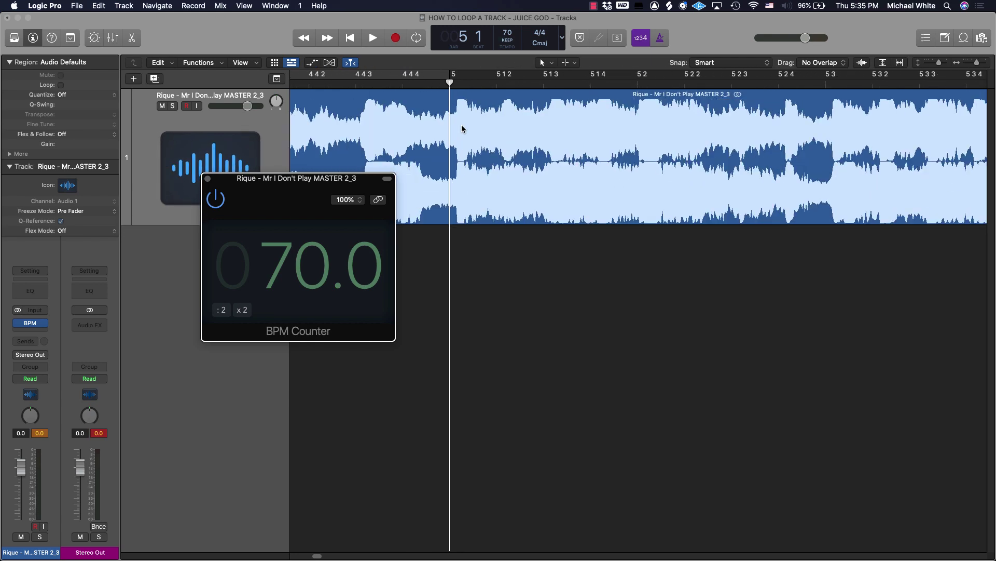
key(super+Right)
key(super+Right)
key(super+Left)
key(super+Left)
key(super+Right)
key(super+Right)
key(super+Down)
key(super+Right)
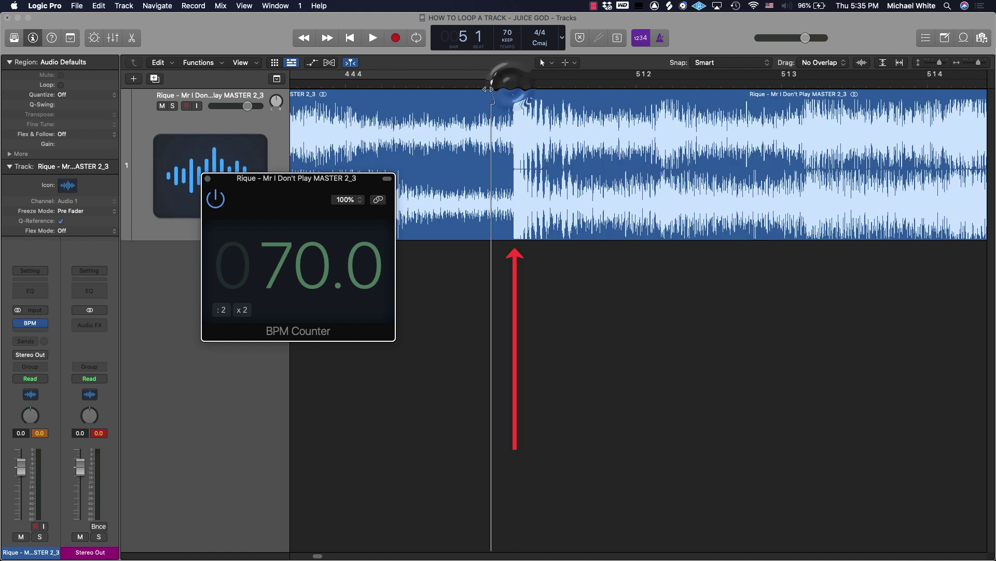
click(537, 111)
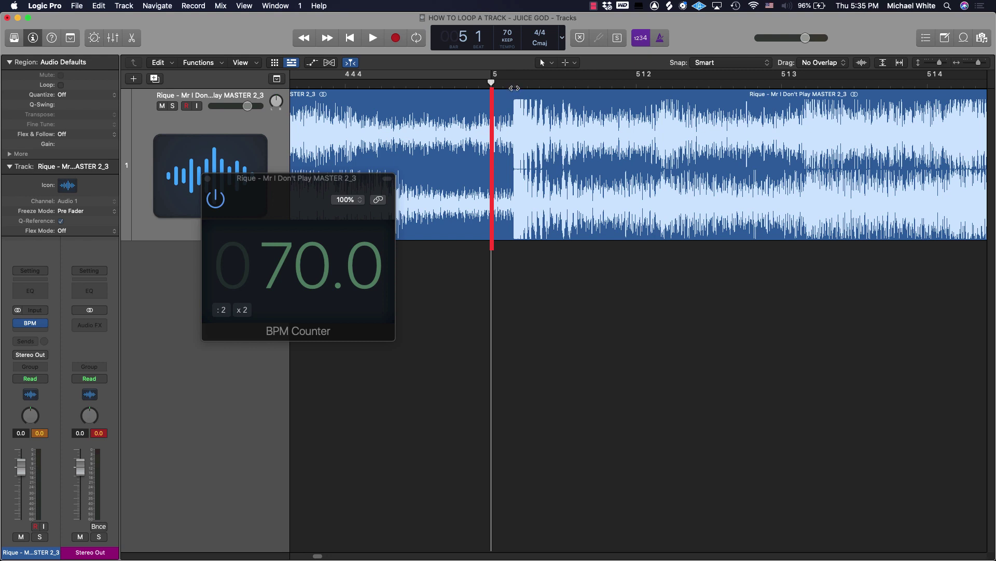
- Audition the region around bar 5, then return the playhead to the start of the song
double_click(477, 79)
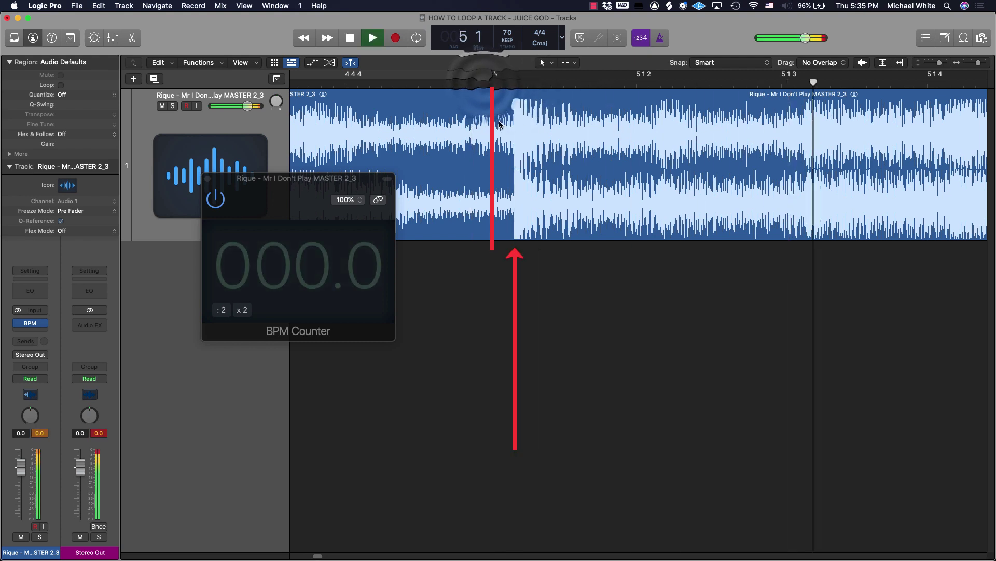
double_click(408, 79)
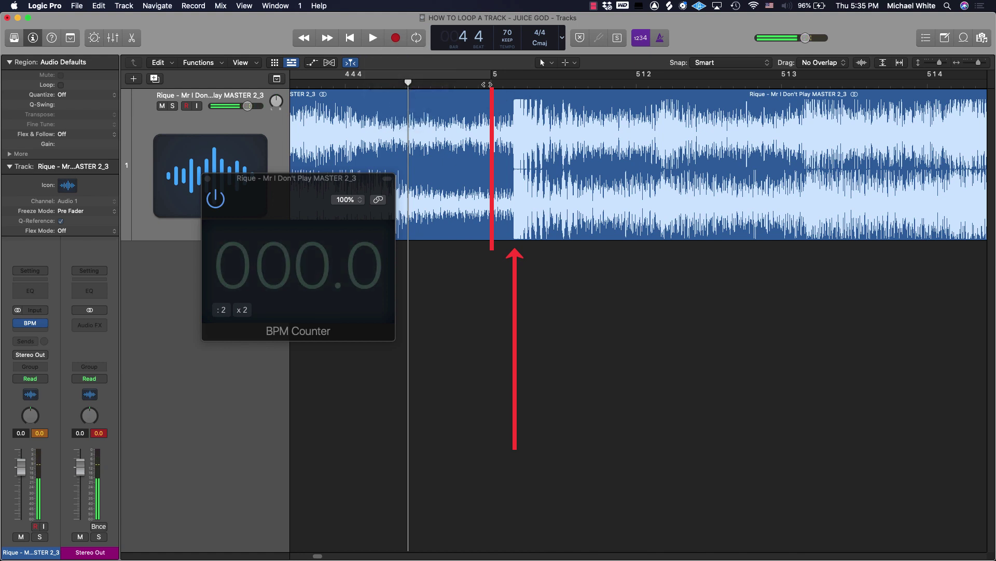
double_click(492, 78)
double_click(346, 80)
double_click(492, 80)
double_click(495, 82)
scroll(474, 165, down, 3)
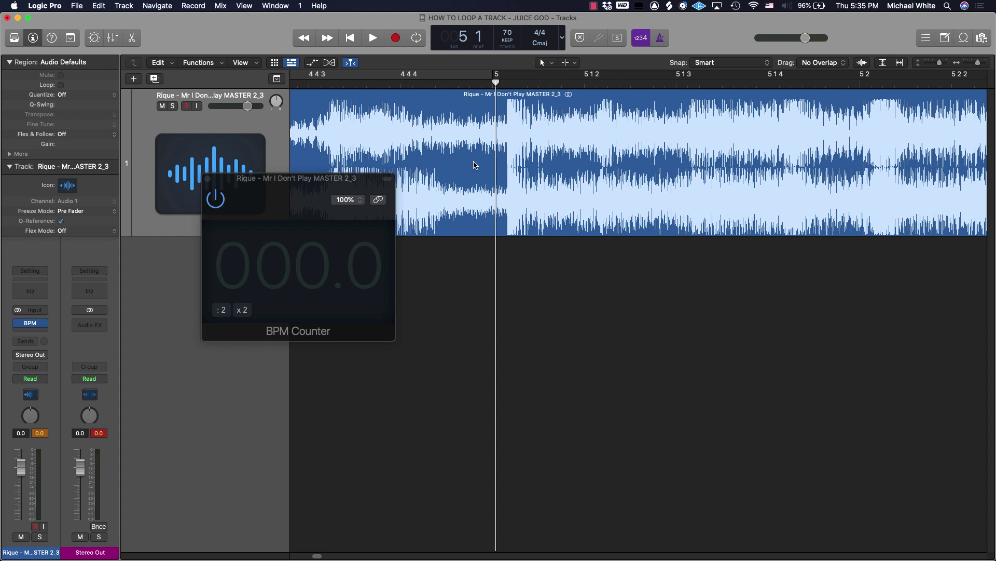
key(Return)
scroll(405, 106, up, 5)
- Move the BPM Counter aside and trim the silent lead-in off the region's start
drag(332, 179, 272, 352)
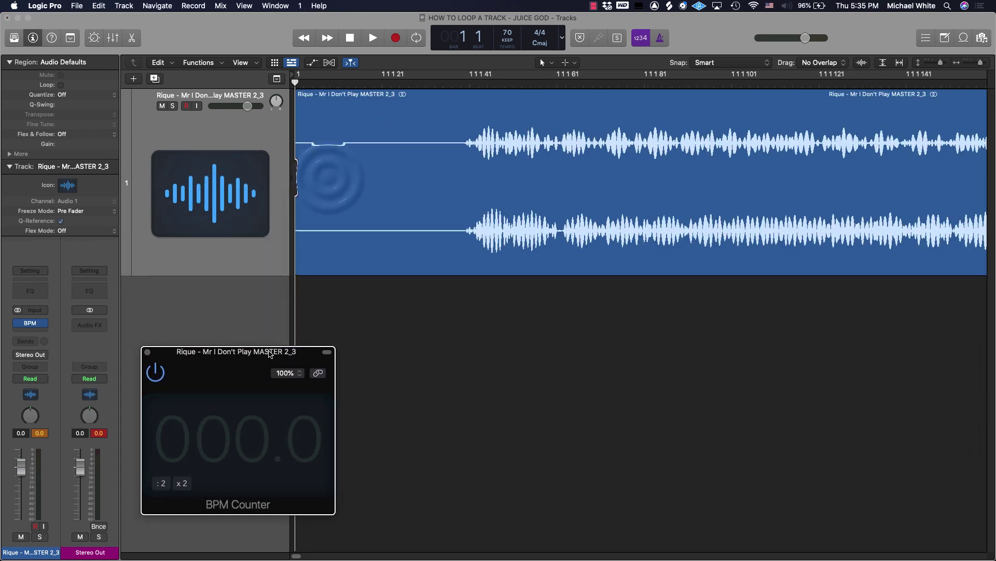
click(381, 311)
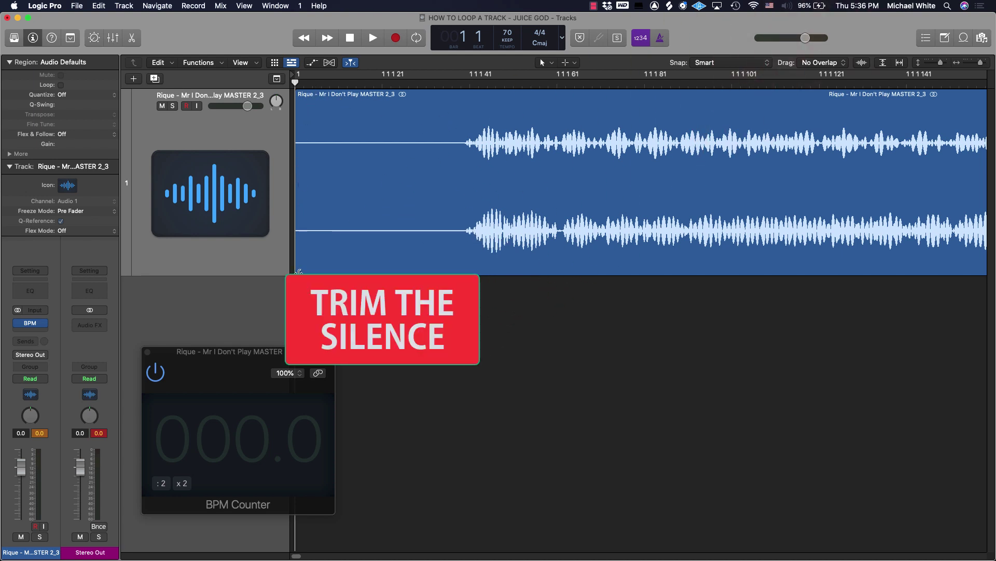
drag(299, 272, 468, 260)
- Drag the trimmed region left so it begins at bar 1
click(413, 190)
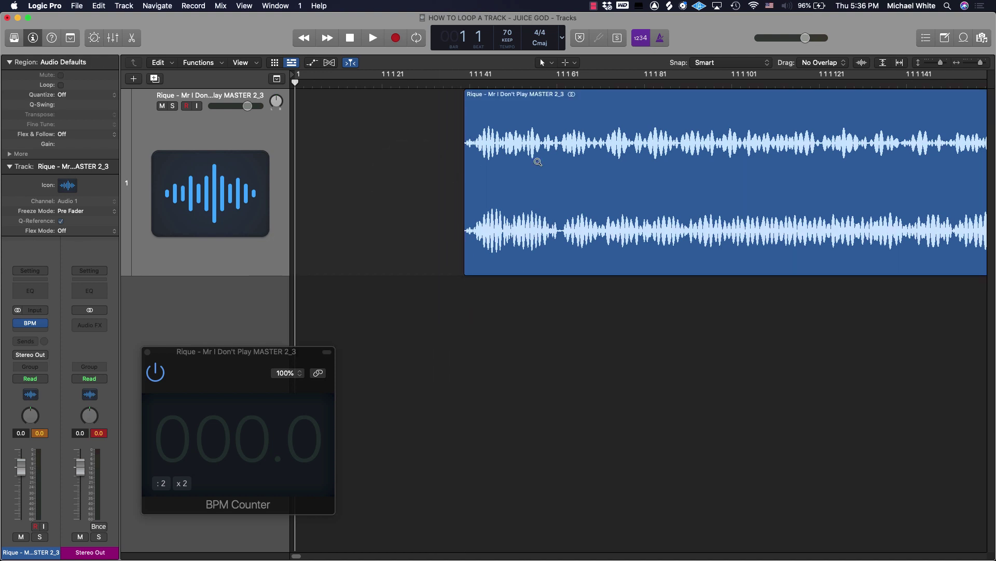
ctrl+alt+click(538, 162)
ctrl+alt+click(537, 160)
drag(566, 180, 477, 182)
ctrl+alt+click(561, 182)
- Zoom in on the waveform at bar 5 and play the transition from just before it
scroll(560, 183, right, 15)
scroll(562, 183, right, 5)
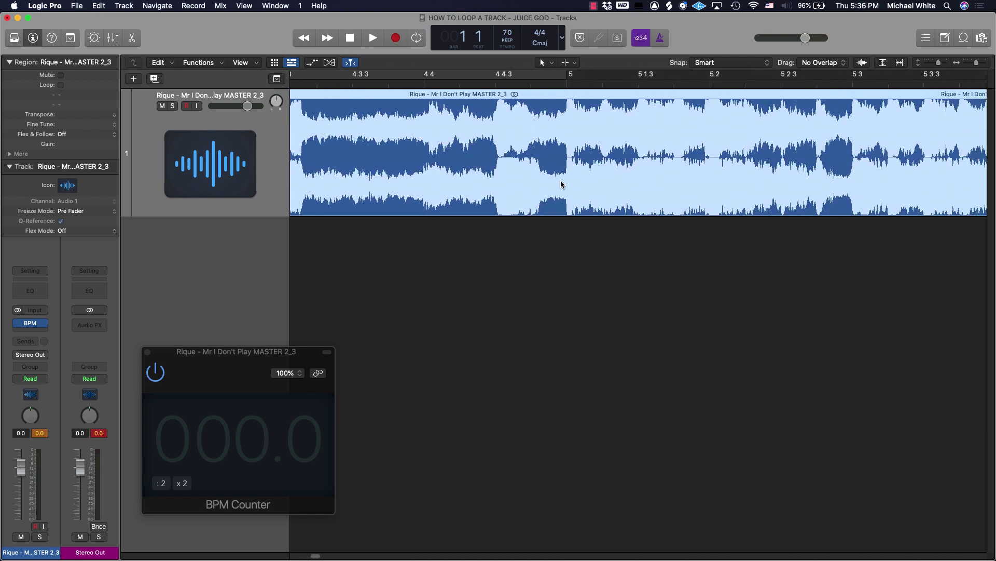
click(446, 84)
ctrl+alt+click(472, 124)
ctrl+alt+click(472, 126)
ctrl+alt+click(474, 127)
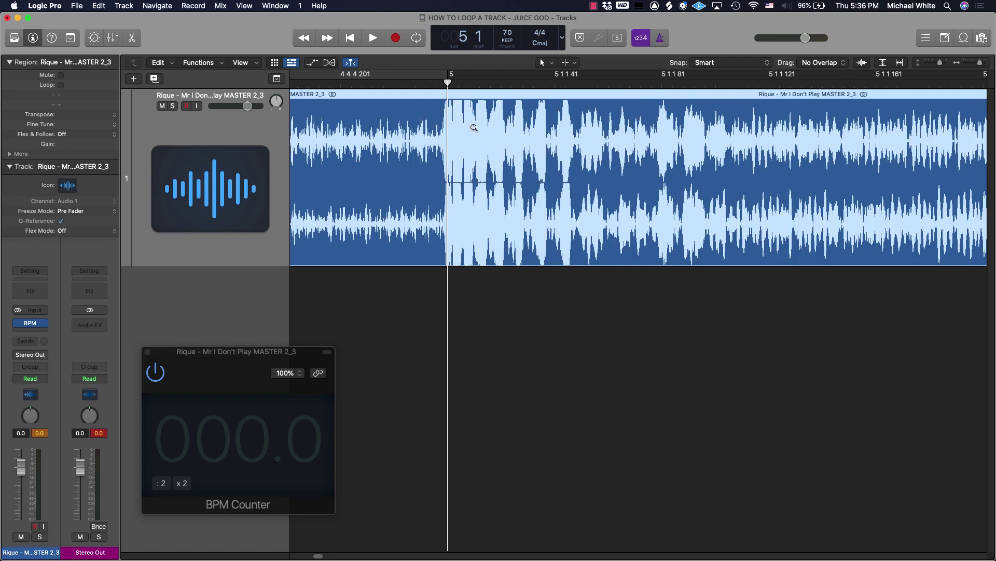
ctrl+alt+click(474, 127)
ctrl+alt+click(474, 128)
ctrl+alt+click(474, 127)
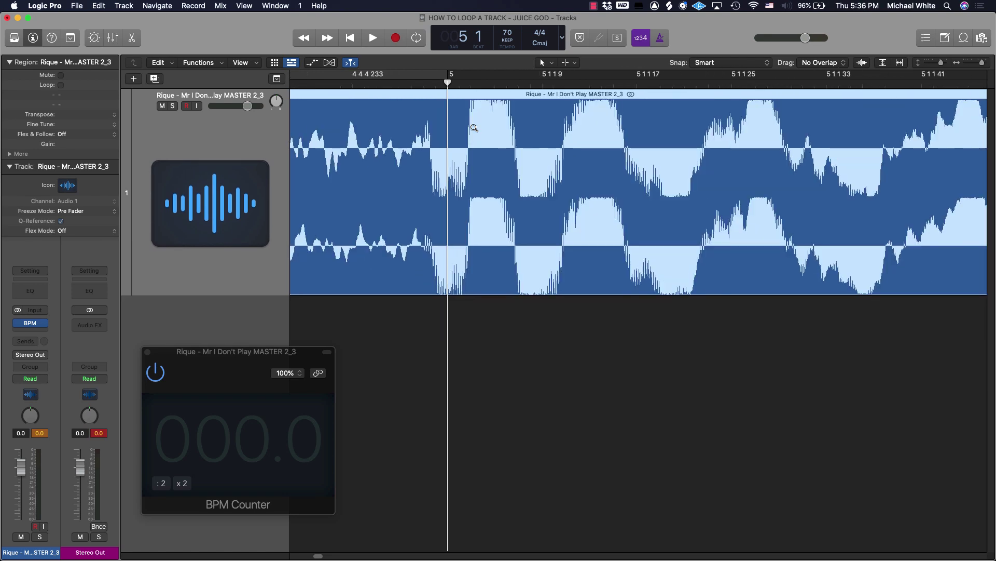
ctrl+alt+click(474, 127)
ctrl+alt+click(474, 127)
ctrl+alt+click(474, 128)
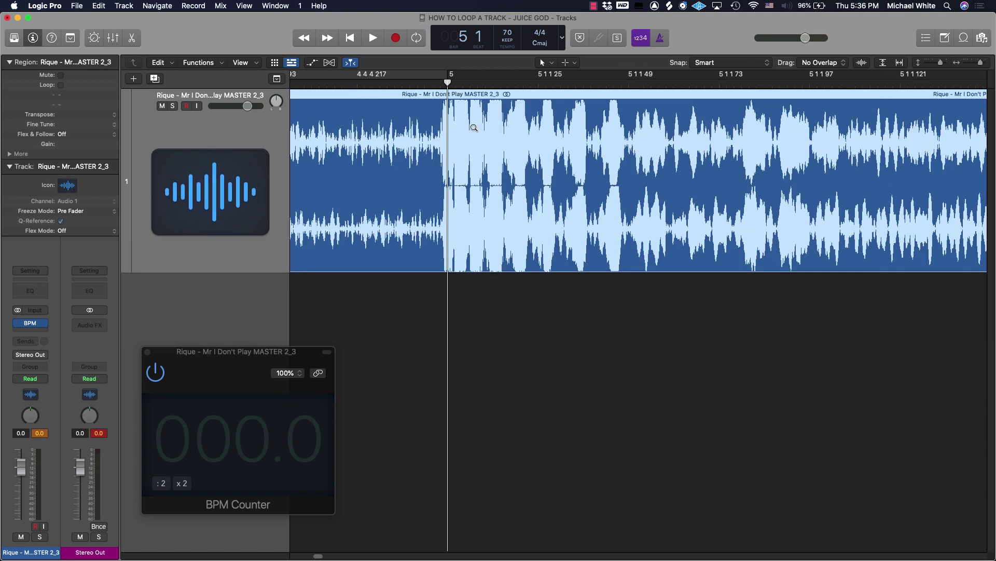
ctrl+alt+click(474, 128)
ctrl+alt+click(474, 127)
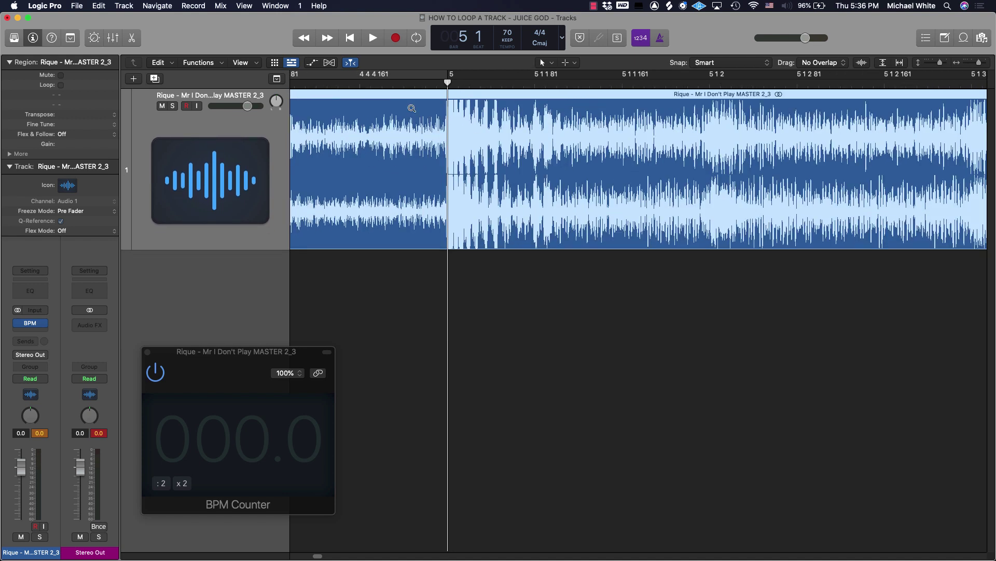
click(316, 84)
key(space)
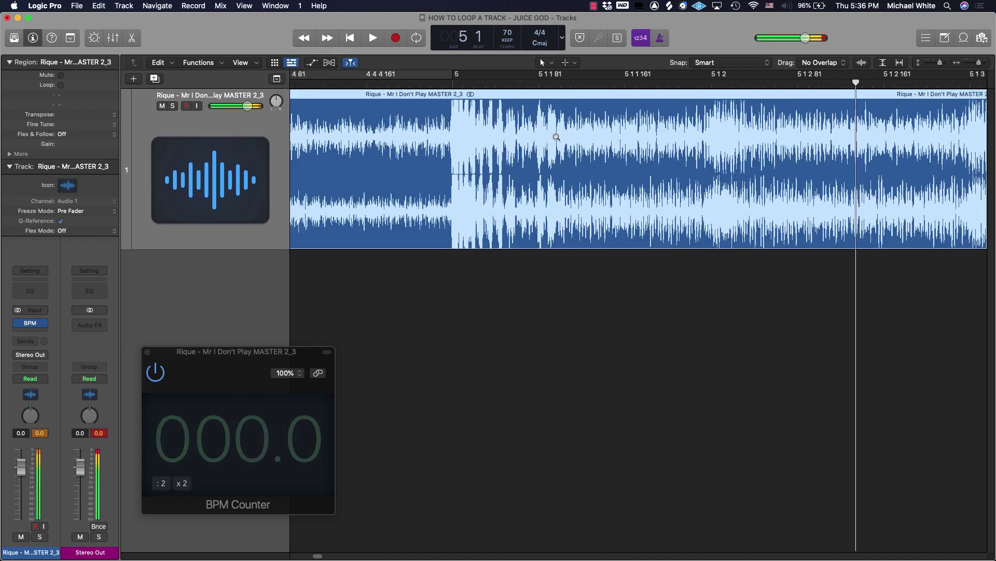
click(289, 83)
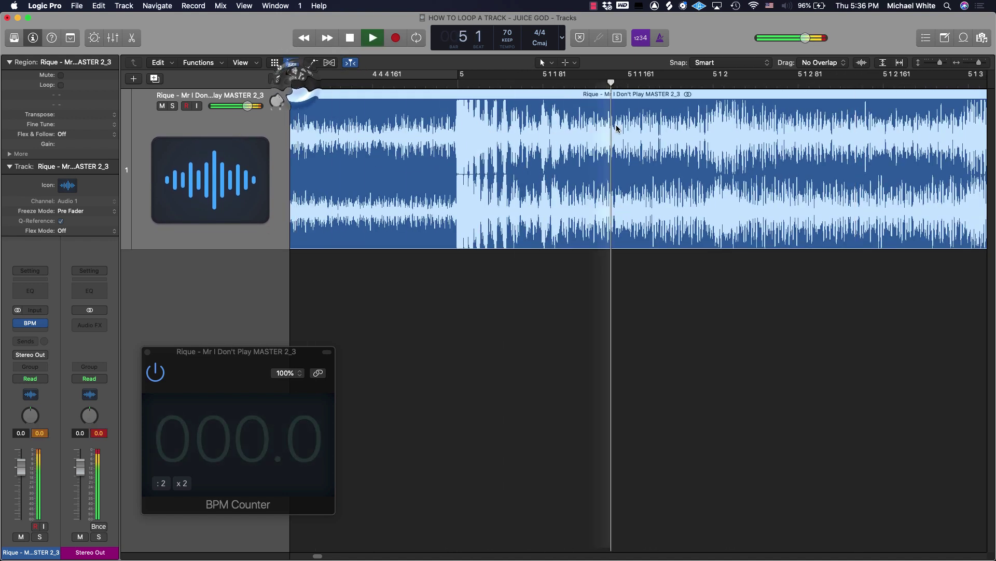
- Select the region and nudge it later with Option+Right so its downbeat hits bar 5
click(484, 292)
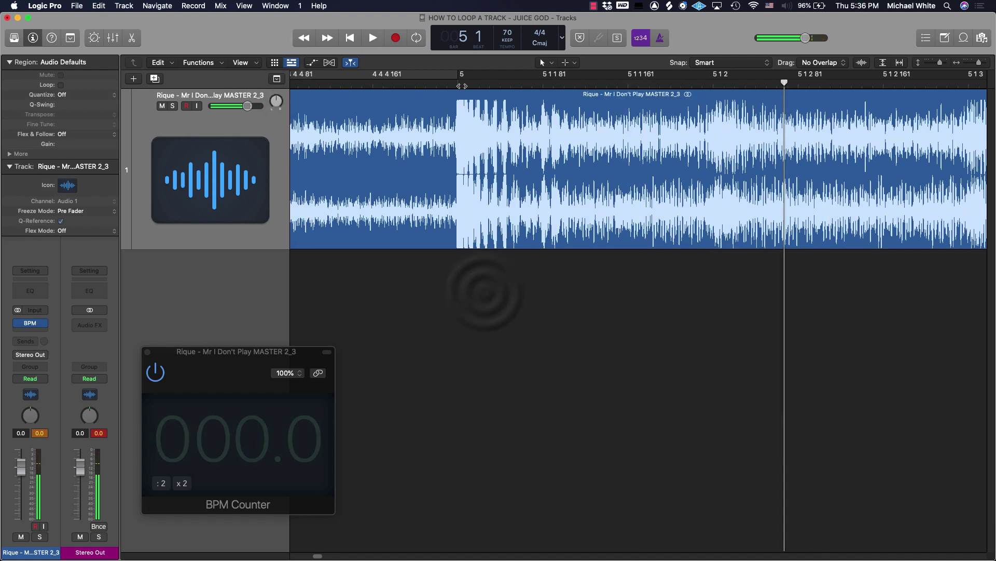
click(458, 82)
ctrl+alt+click(465, 100)
ctrl+alt+click(469, 105)
ctrl+alt+click(472, 108)
ctrl+alt+click(476, 113)
click(535, 185)
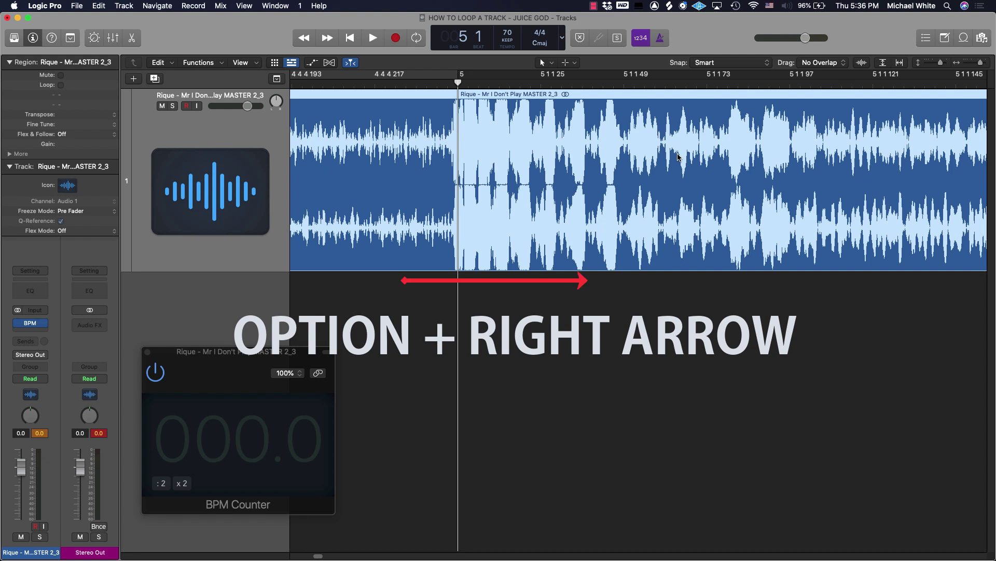
key(alt+Right)
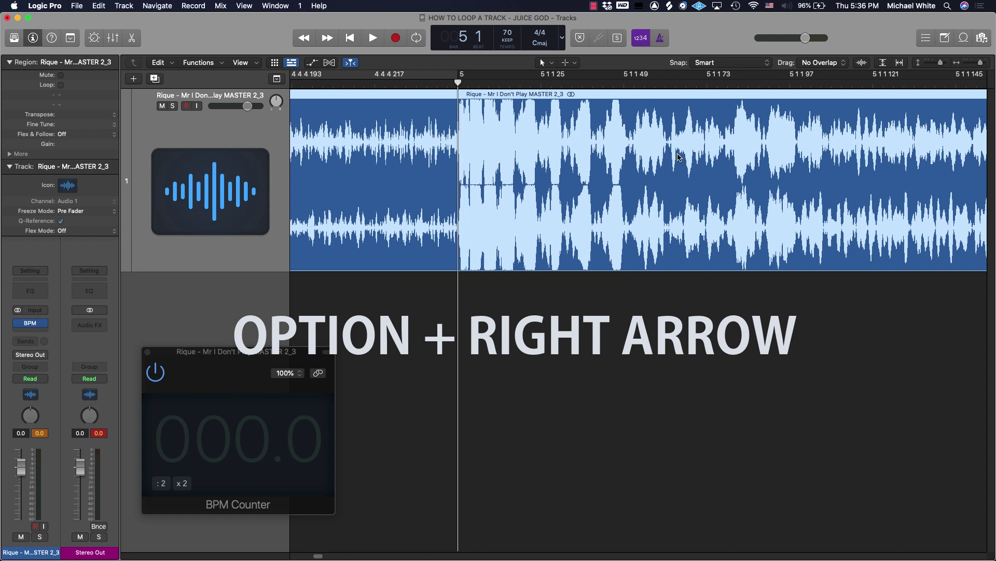
scroll(679, 154, up, 5)
scroll(662, 170, down, 5)
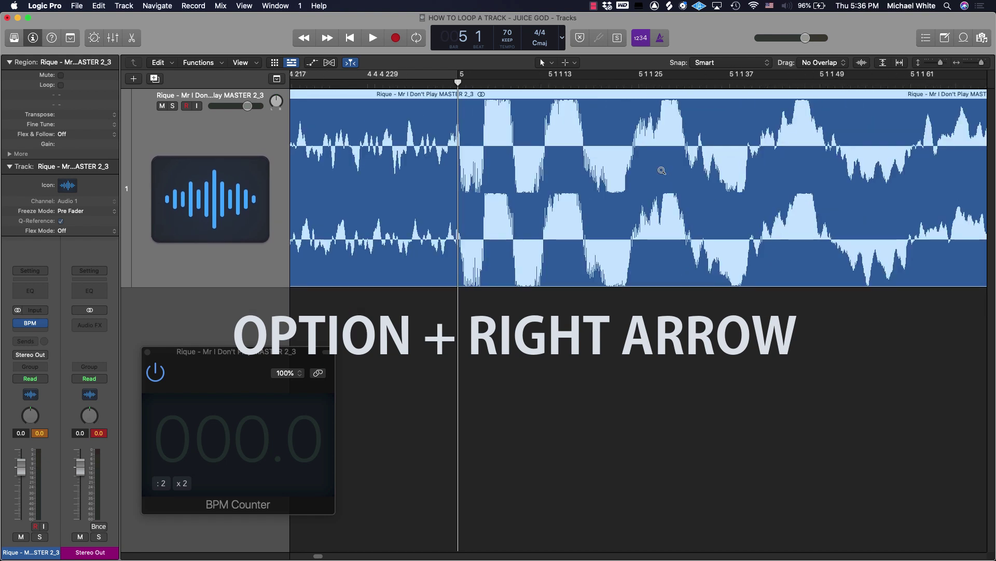
scroll(662, 170, down, 3)
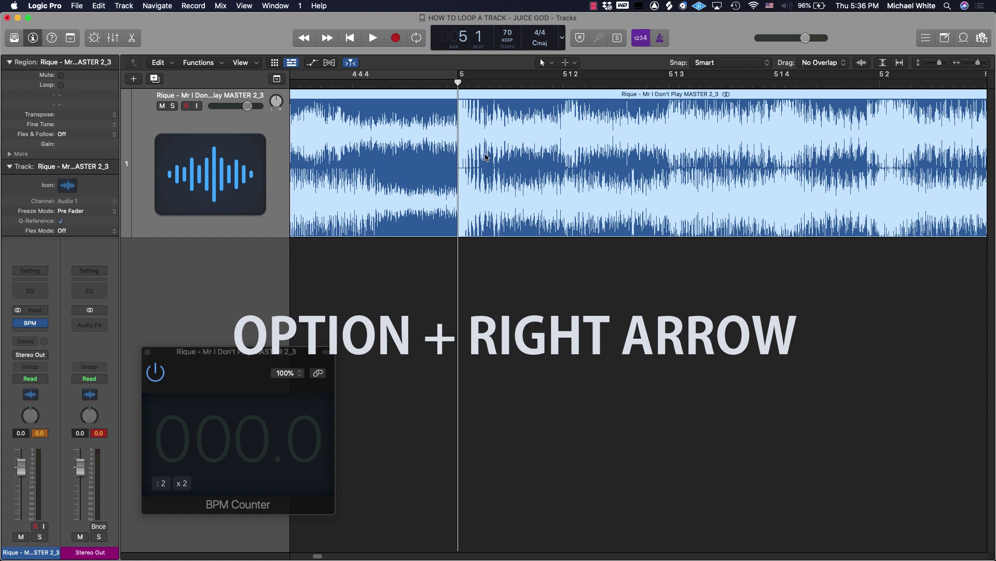
scroll(486, 164, down, 5)
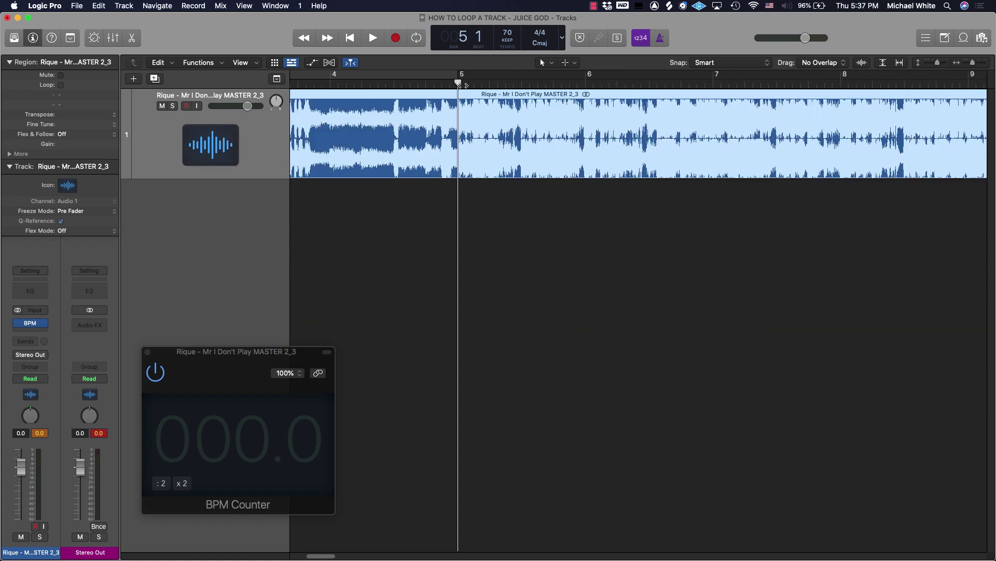
scroll(474, 98, down, 4)
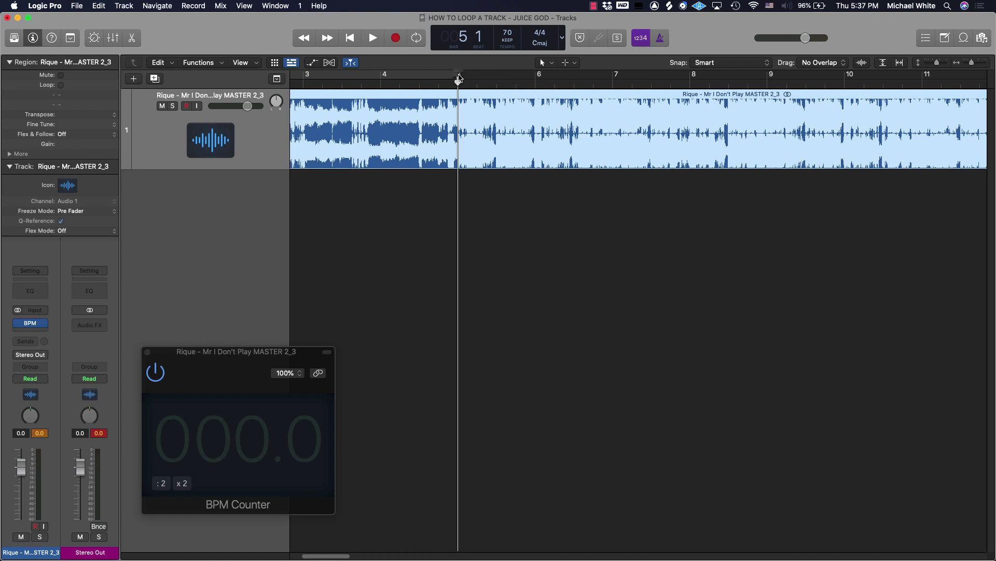
- Set a cycle range from bar 5 to 9 and play it through to check the loop
drag(459, 78, 761, 81)
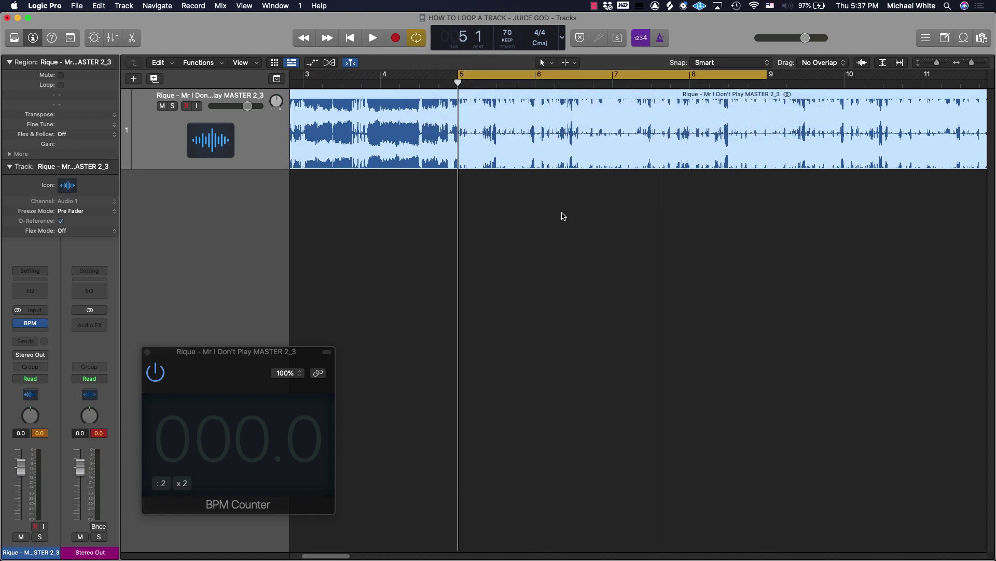
key(space)
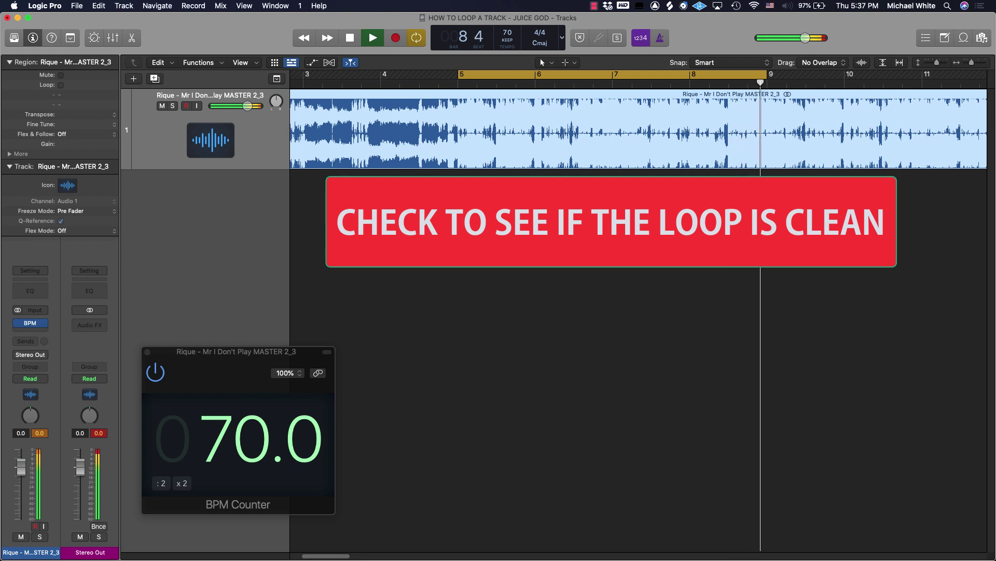
key(space)
click(564, 206)
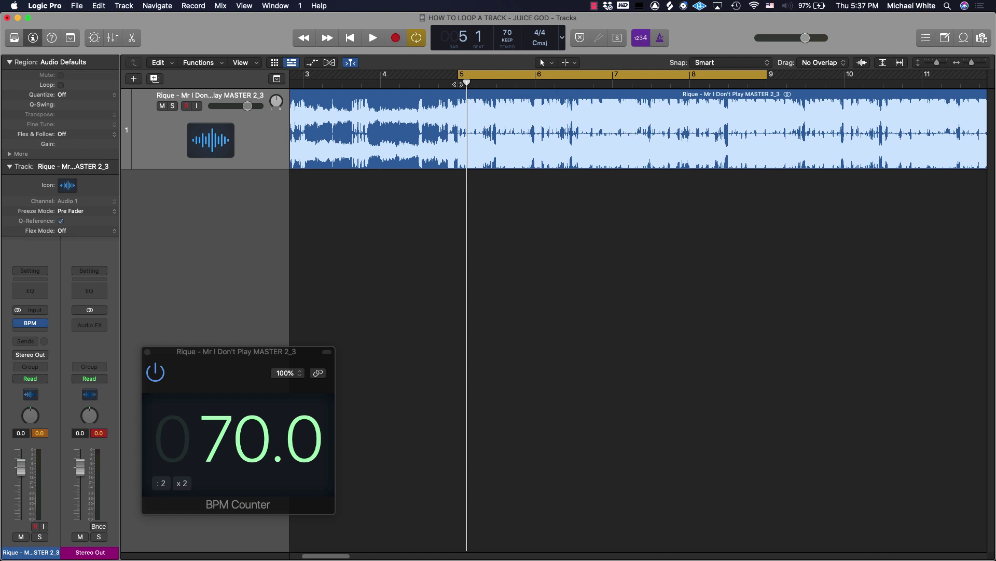
- Return the playhead to bar 5 and zoom out to show the whole region up to bar 41
drag(457, 84, 450, 85)
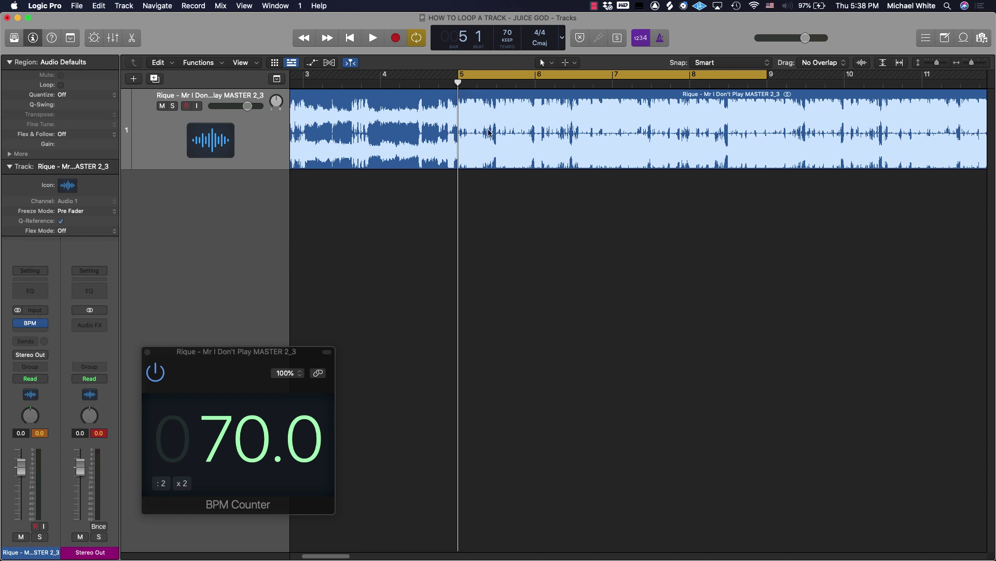
scroll(556, 207, down, 3)
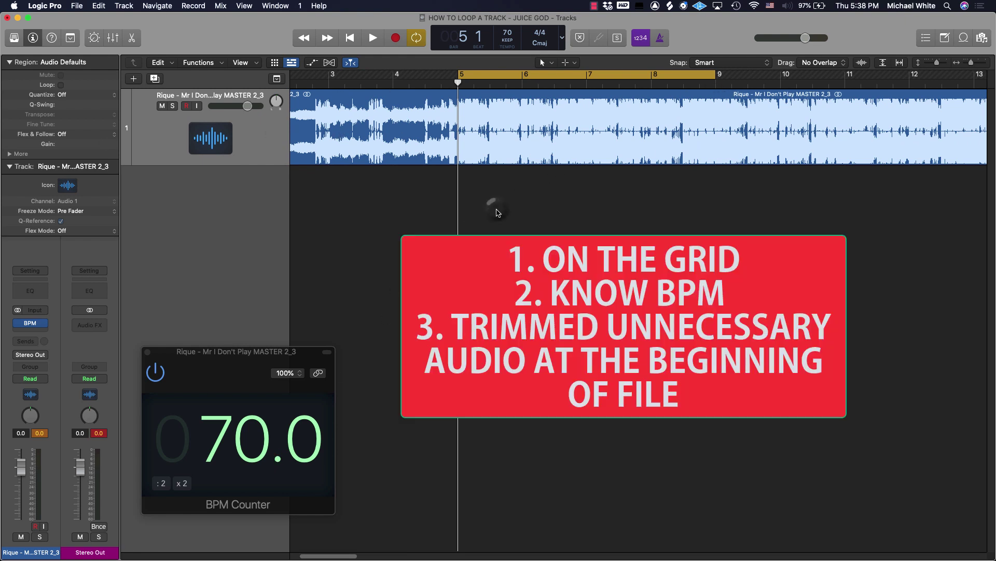
scroll(418, 189, left, 5)
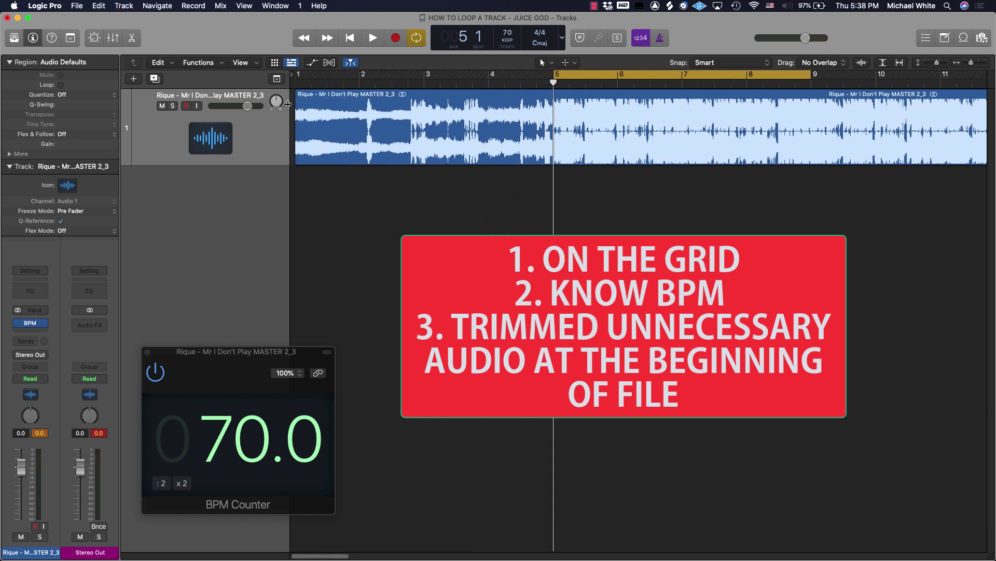
scroll(364, 156, right, 3)
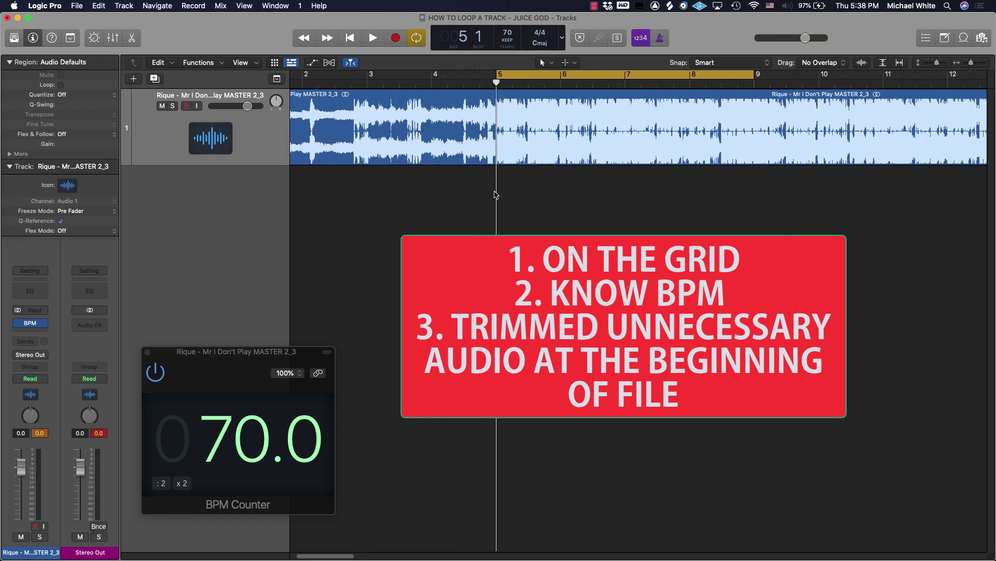
ctrl+alt+click(627, 161)
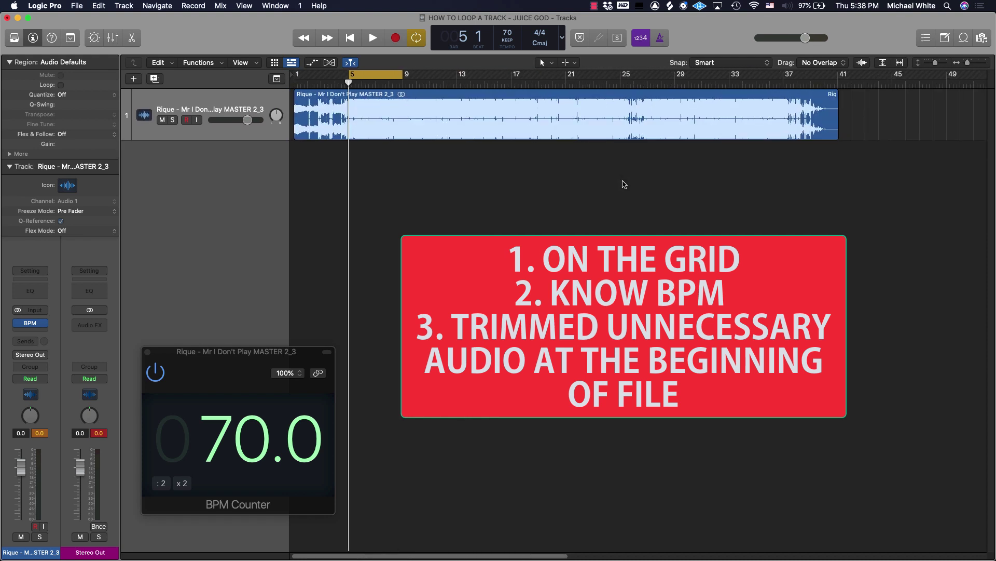
- Turn off cycle, play from bar 37 and stop at bar 41, then select the song region
click(368, 77)
scroll(369, 83, right, 5)
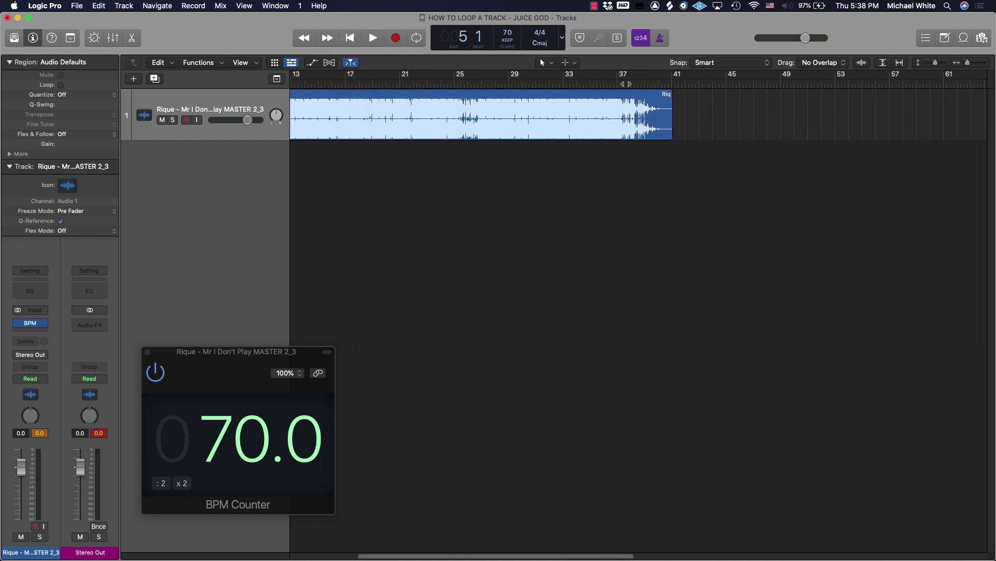
click(620, 82)
ctrl+alt+click(627, 95)
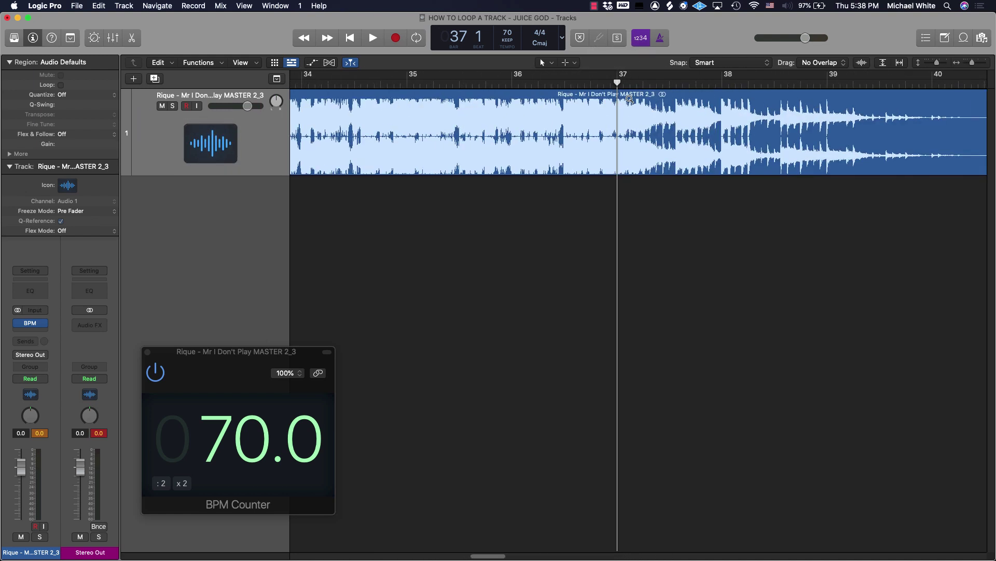
key(space)
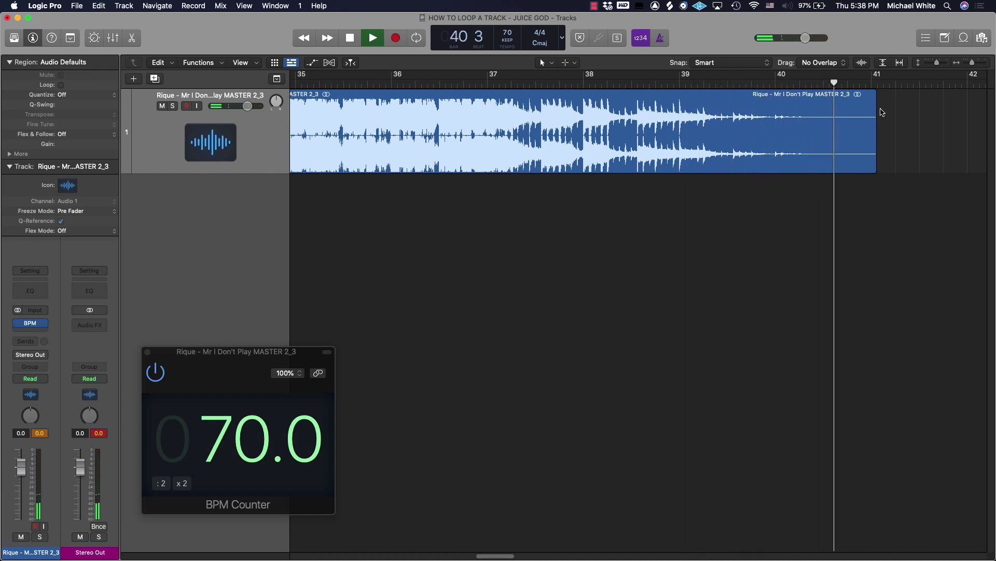
key(space)
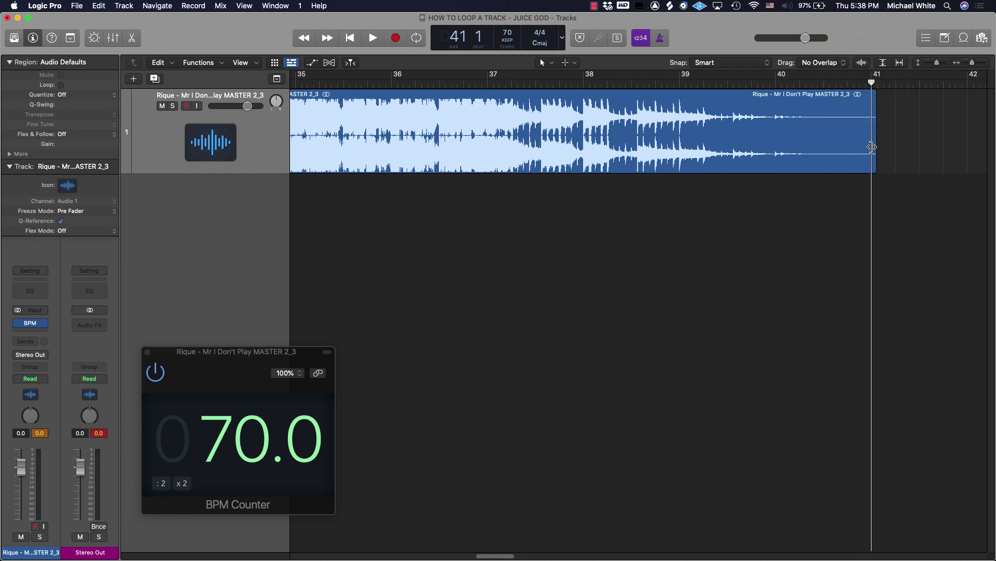
click(848, 152)
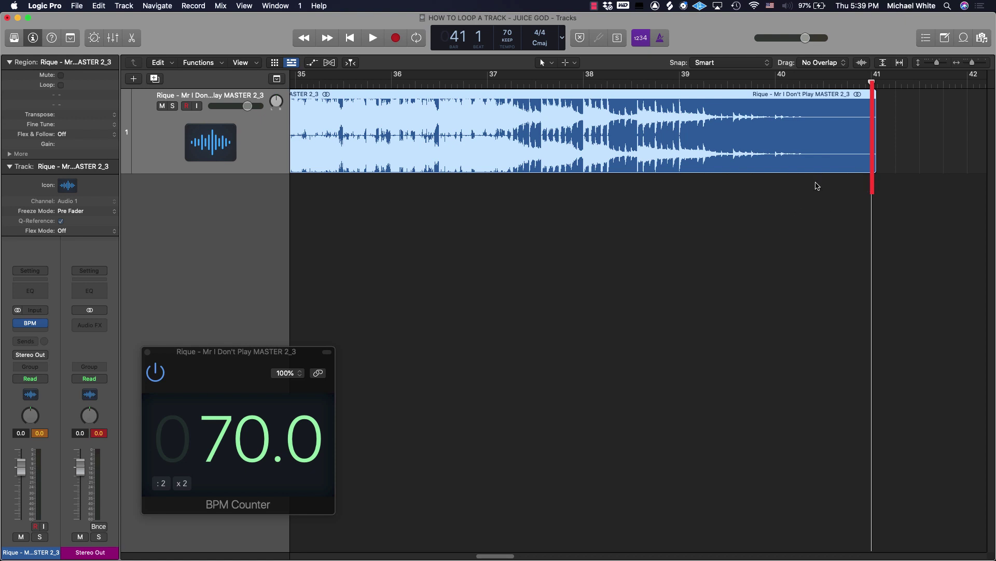
- Zoom in at bar 41, split the region with Command+T and remove the tail with Command+X
ctrl+alt+click(857, 145)
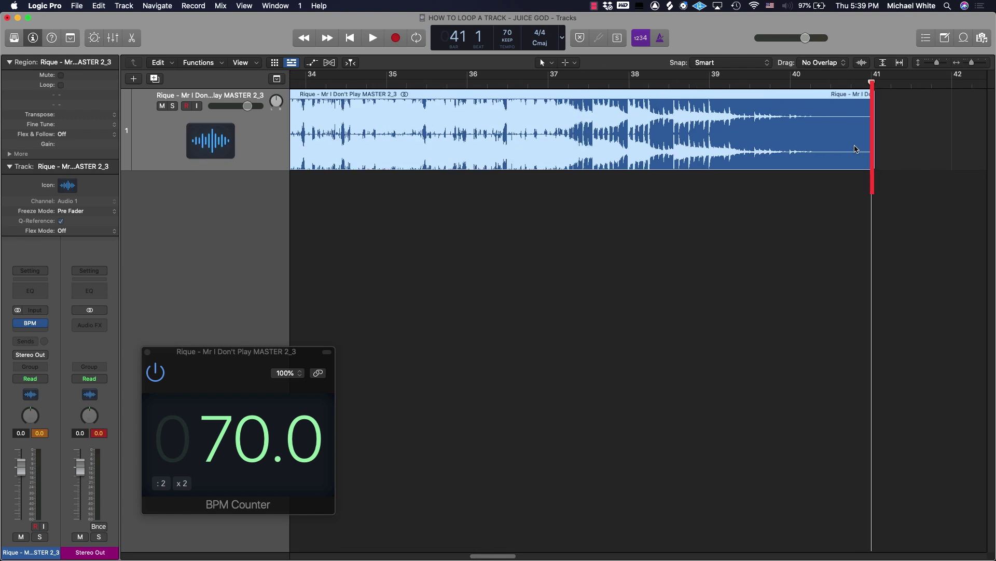
ctrl+alt+click(855, 150)
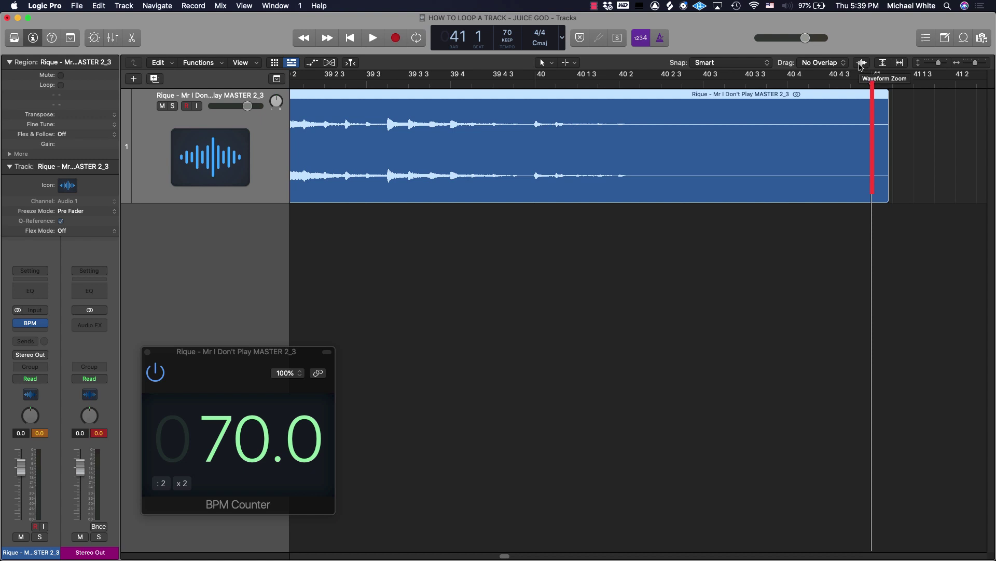
key(super+t)
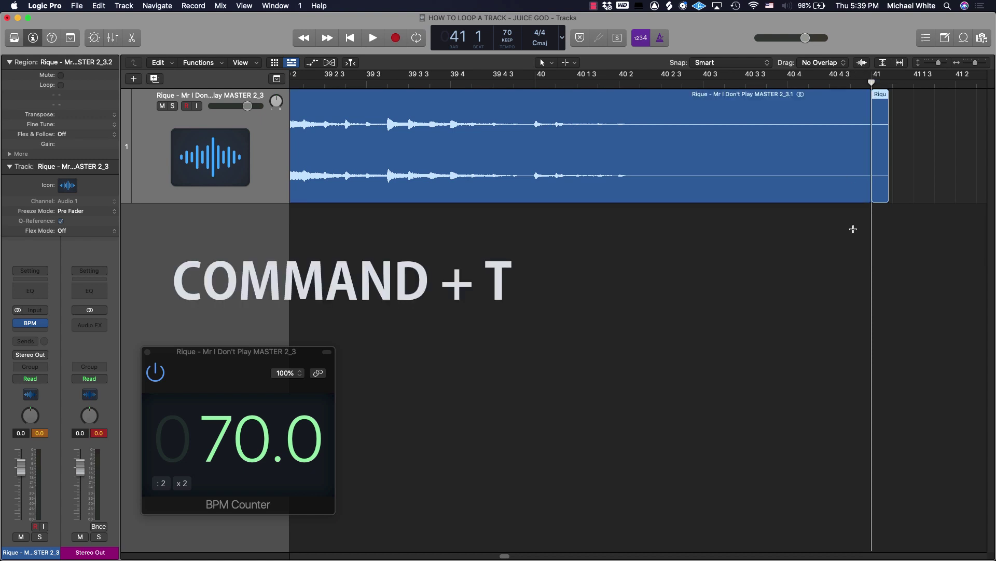
key(super+x)
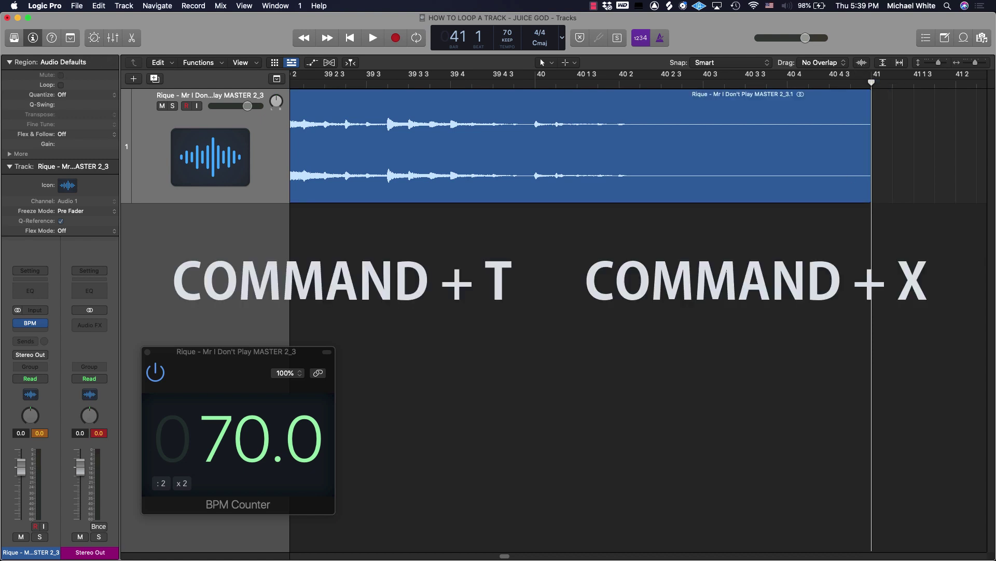
- Zoom back out to view the whole bar 1–41 region and select it
ctrl+alt+click(721, 268)
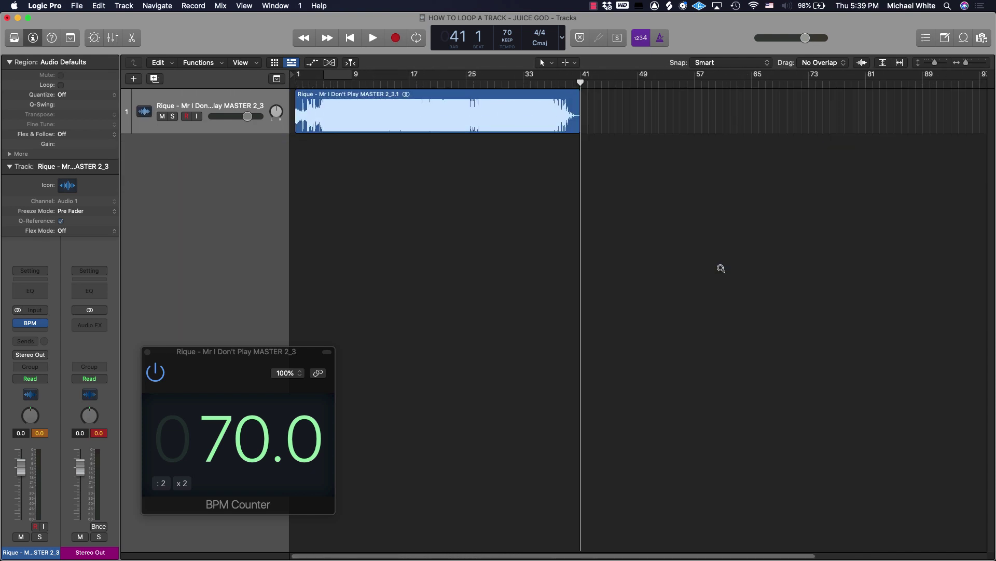
scroll(582, 229, left, 3)
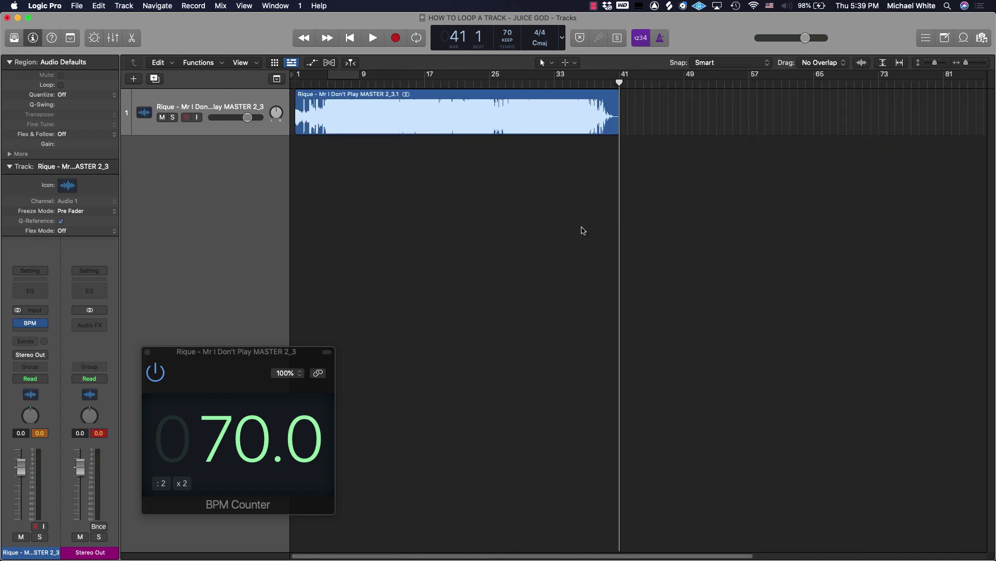
click(494, 163)
click(472, 204)
- Repeat the trimmed region once so a copy starts right after bar 41
click(449, 124)
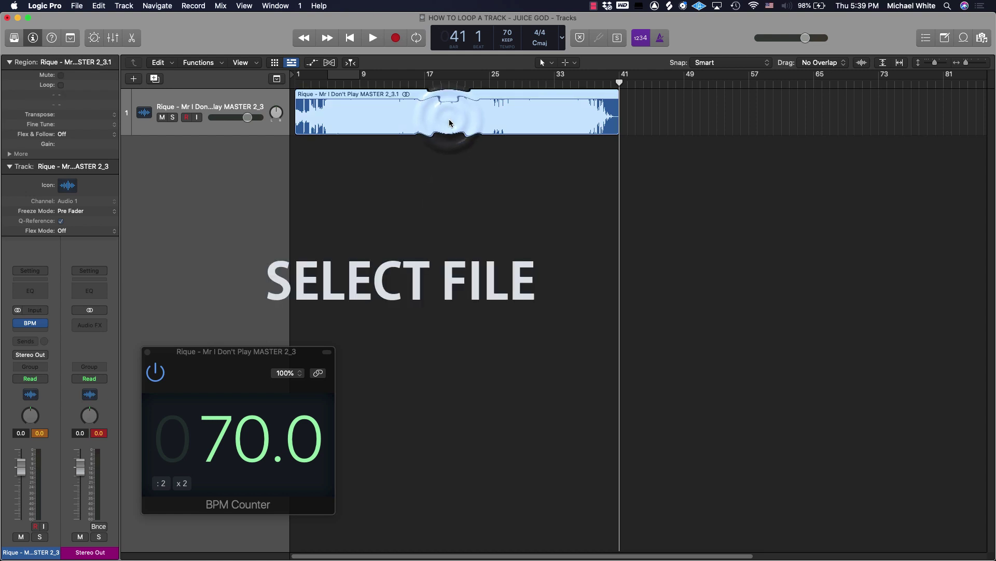
key(super+r)
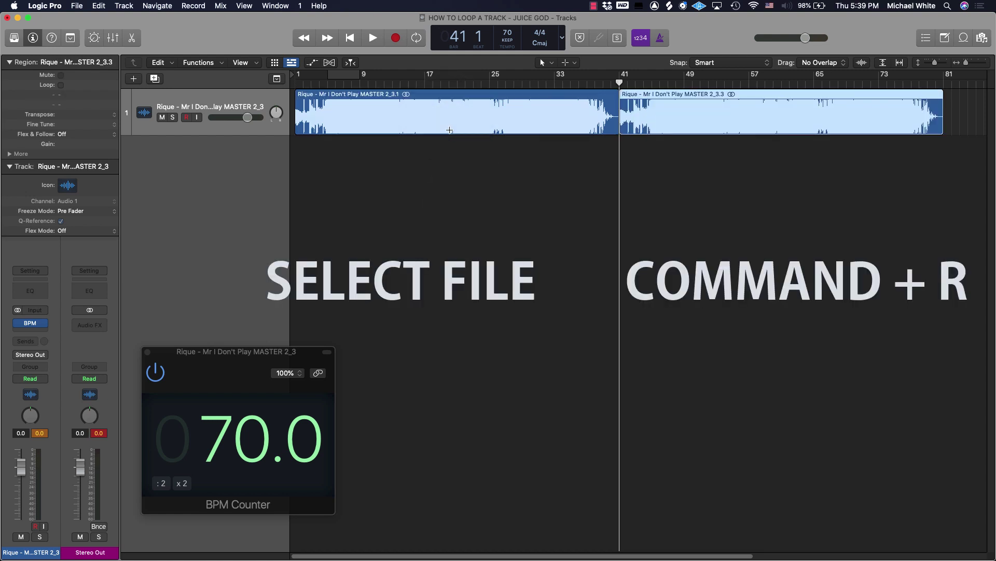
click(577, 177)
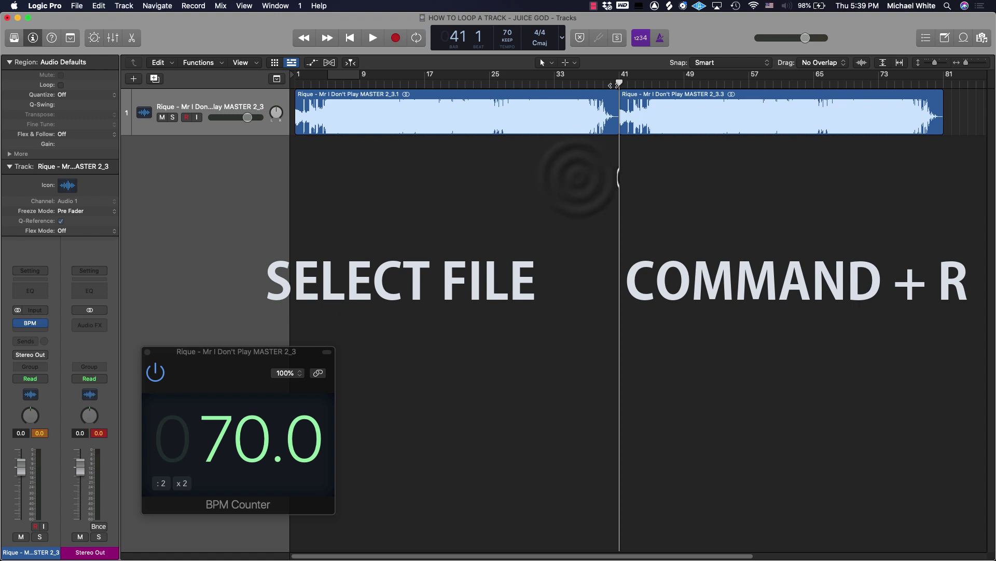
- Zoom in on the bar 41 seam and play through it from bar 39
drag(590, 82, 618, 83)
key(super+Right)
key(super+Right)
key(super+Right)
key(super+Down)
key(super+Down)
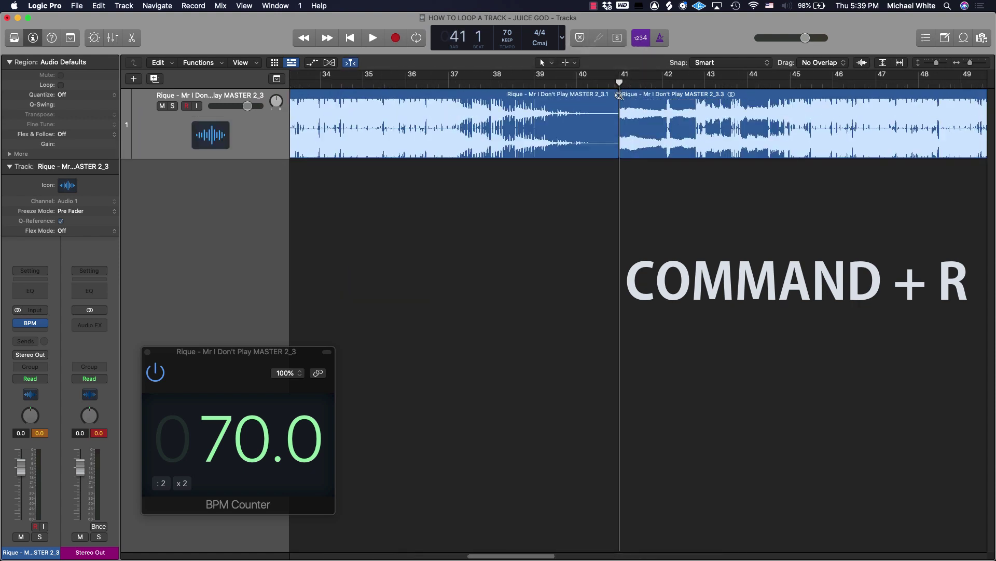
click(573, 166)
click(533, 81)
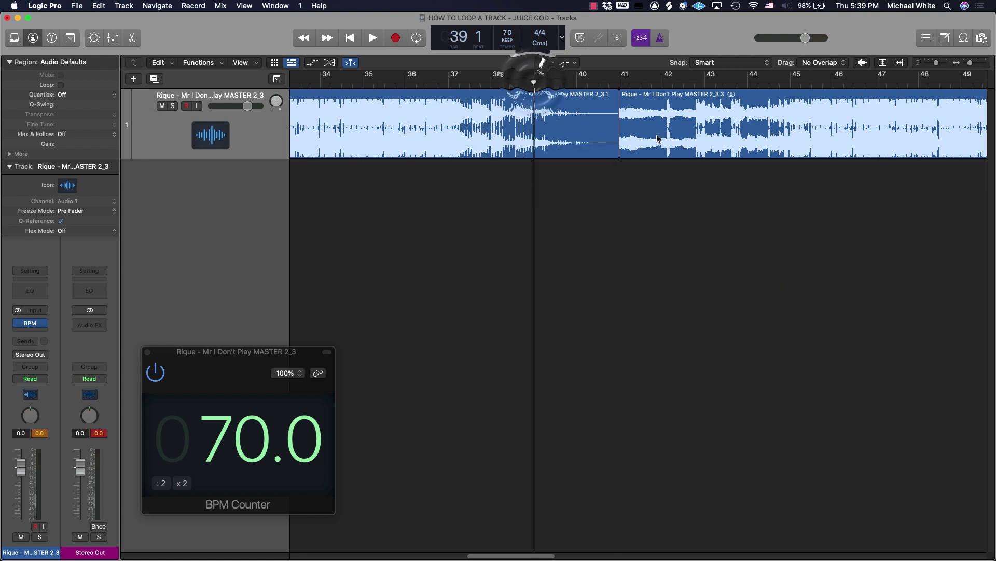
key(space)
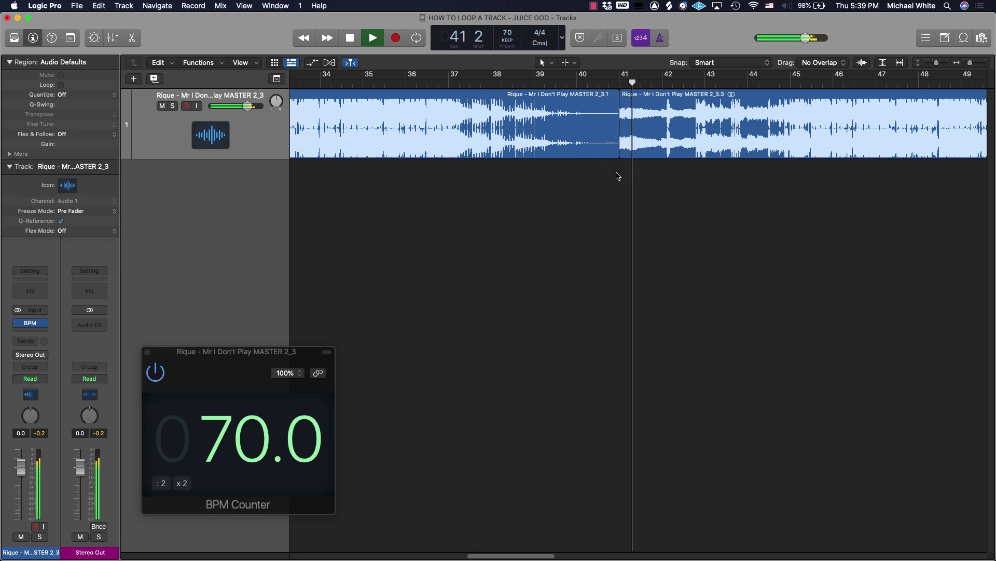
- Zoom out to show both regions and stop playback
ctrl+alt+click(617, 175)
ctrl+alt+click(617, 174)
ctrl+alt+click(616, 173)
click(609, 169)
key(space)
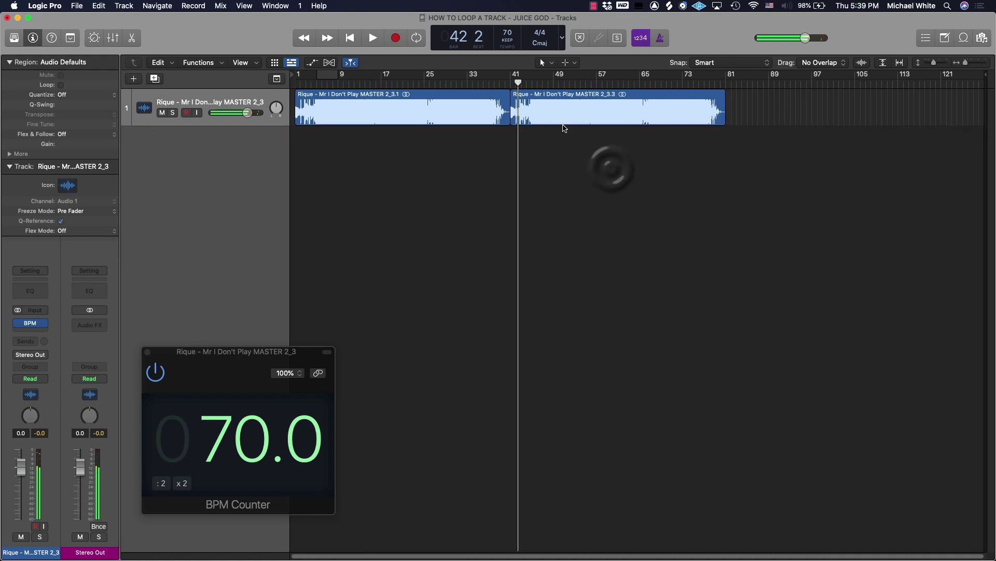
- Repeat the bar 41 copy past bar 257, then undo those repeats
click(560, 120)
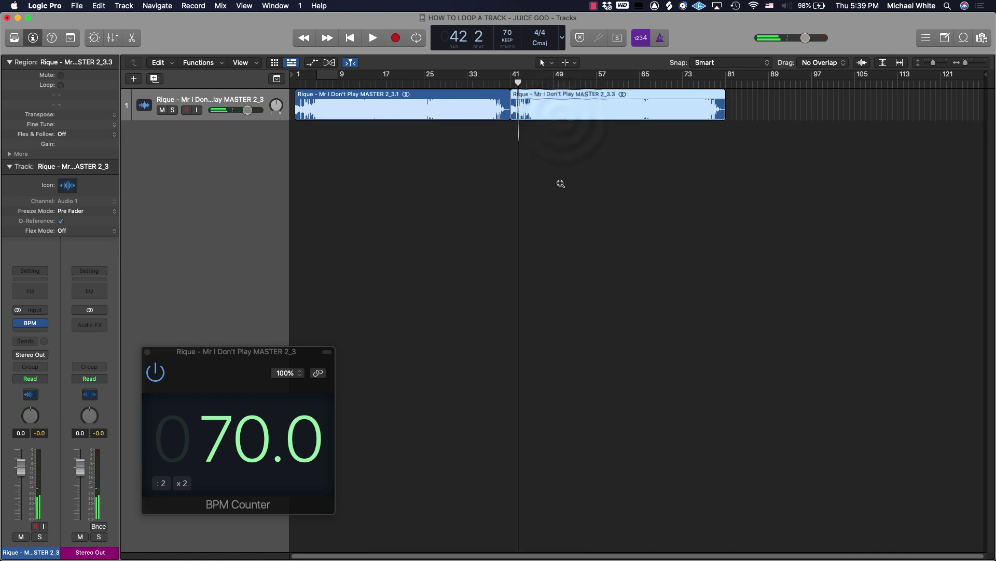
key(super+r)
key(super+r)
key(super+r)
key(super+r)
key(super+r)
ctrl+alt+click(722, 190)
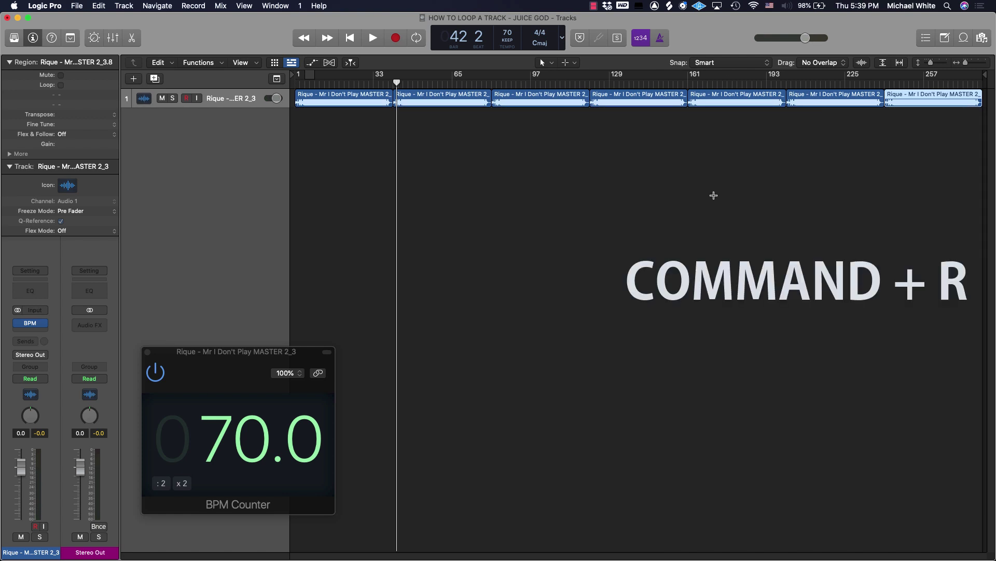
key(super+z)
key(super+z)
key(super+z)
key(super+z)
key(super+z)
key(super+z)
- Zoom in on the opening bars and play from bar 5 to bar 7
ctrl+alt+click(345, 145)
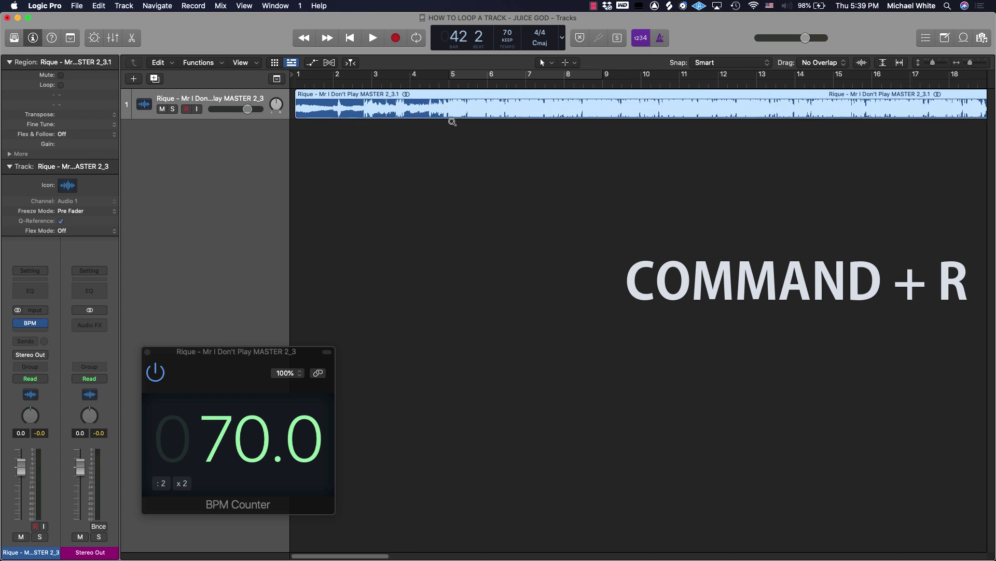
click(449, 83)
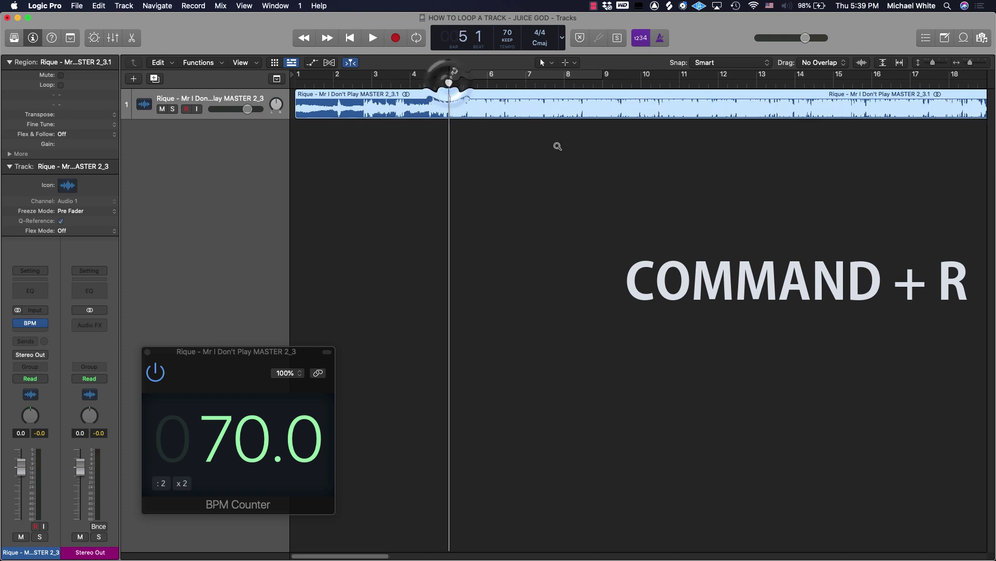
key(space)
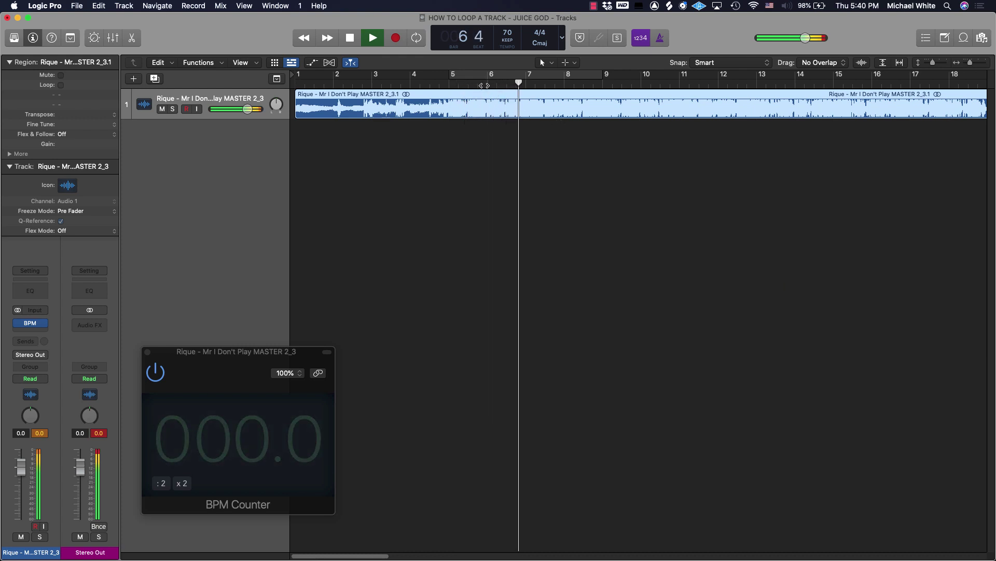
key(space)
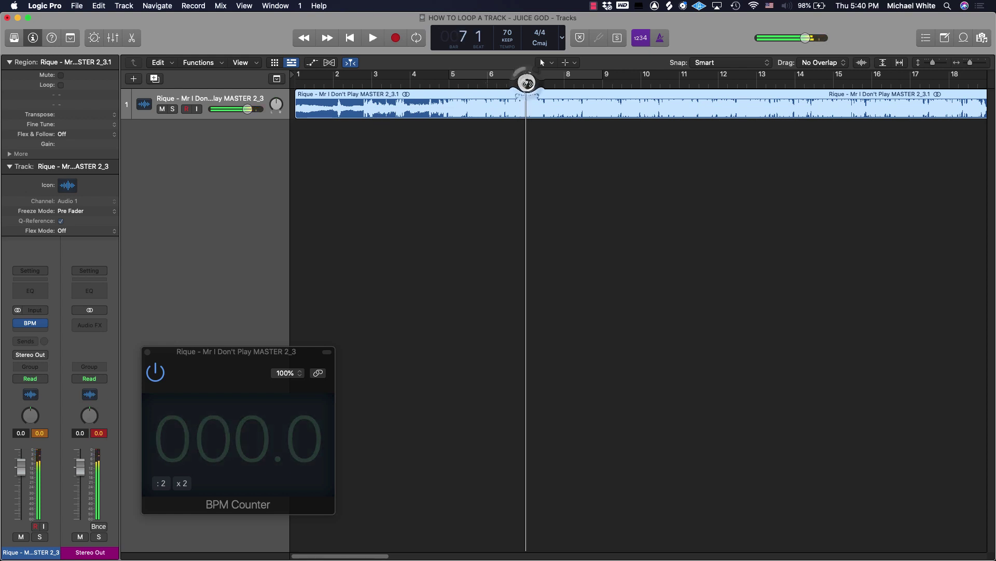
- Split the region at bars 7 and 5, and delete the part after bar 7
key(super+t)
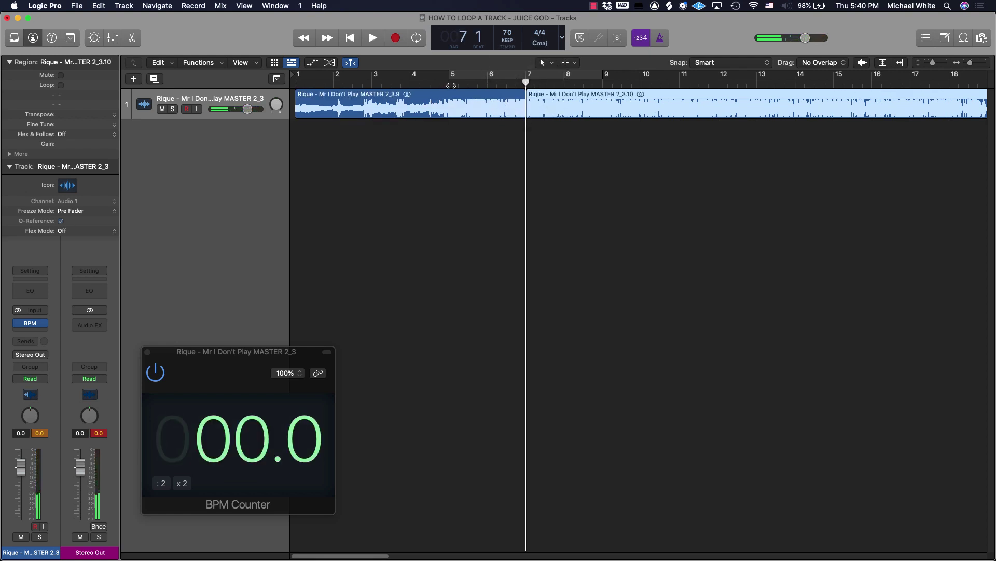
click(449, 83)
click(462, 121)
key(super+t)
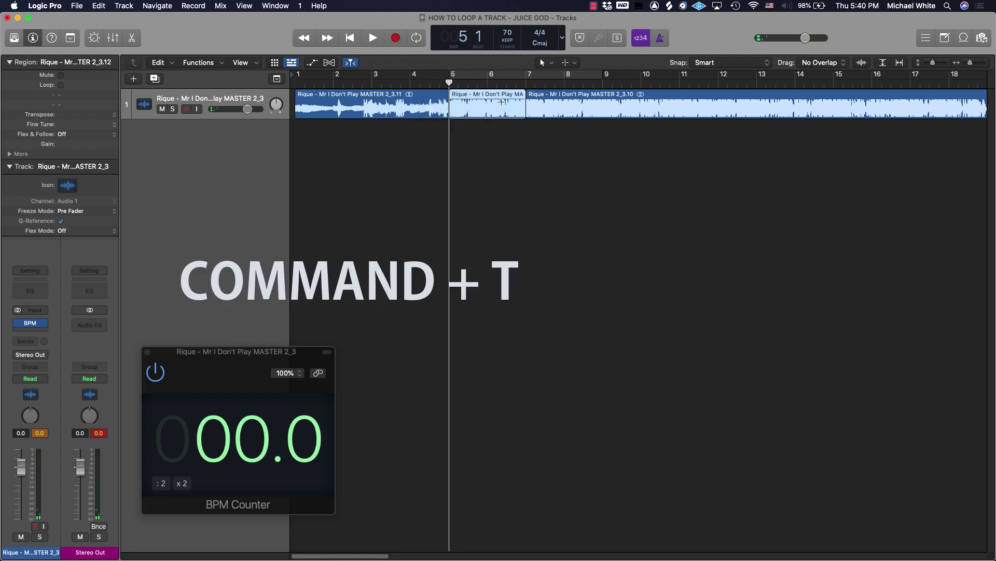
click(583, 99)
key(Delete)
- Repeat the bar 5–7 section through bar 13 and loop playback over bars 5–13
click(485, 112)
key(super+r)
key(super+r)
key(super+r)
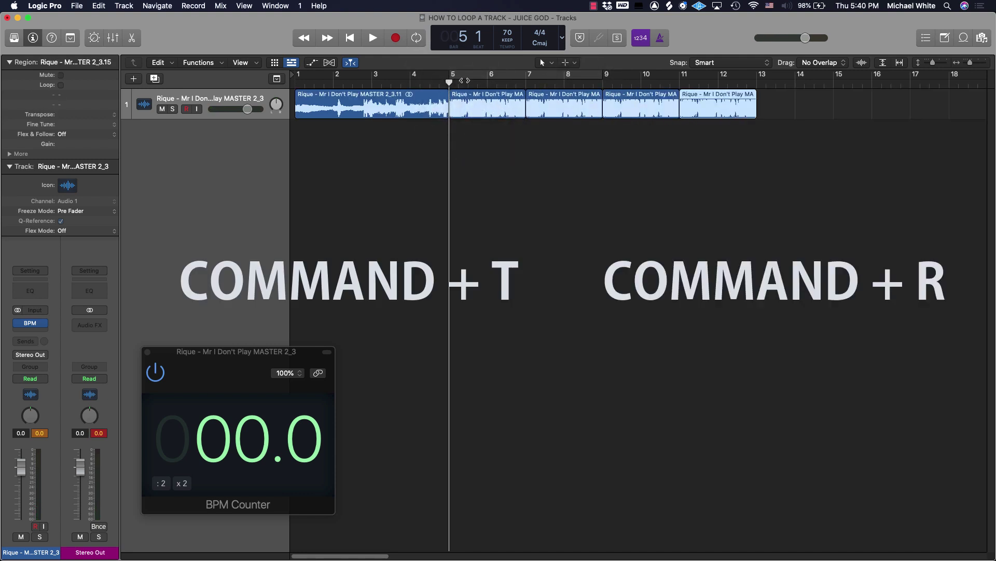
drag(452, 77, 756, 78)
key(space)
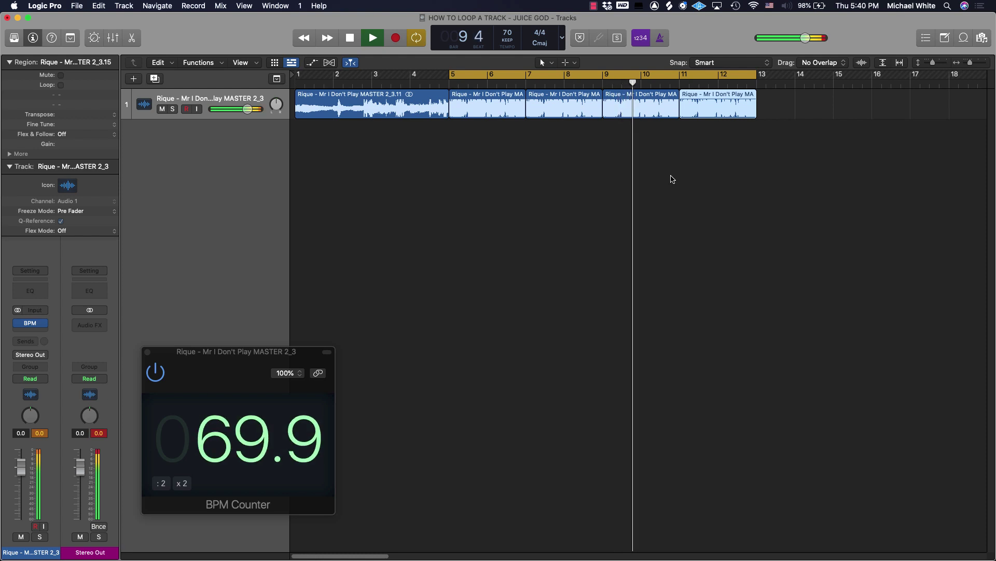
- Stop the looped playback in bar 9 and deselect the regions
key(space)
click(672, 179)
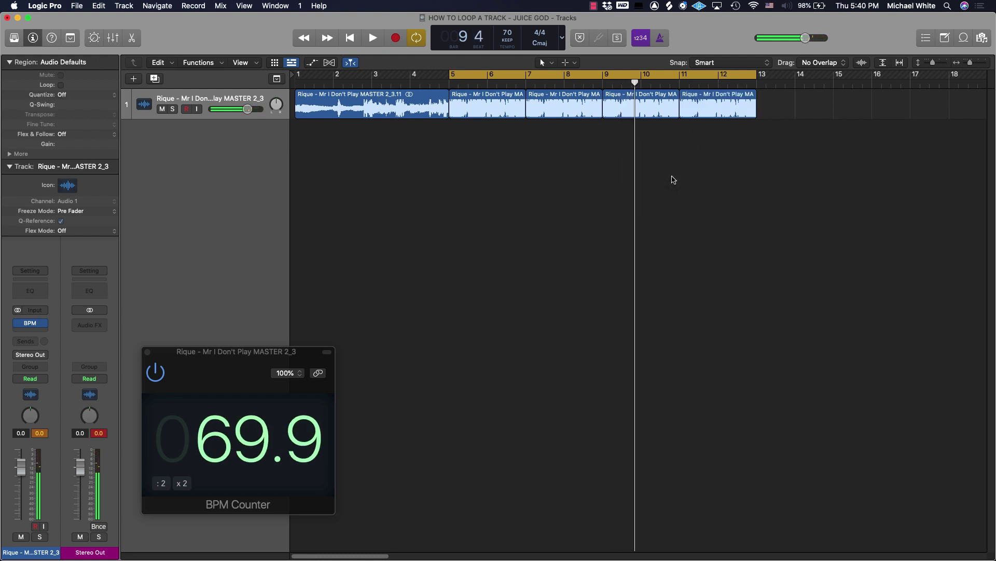